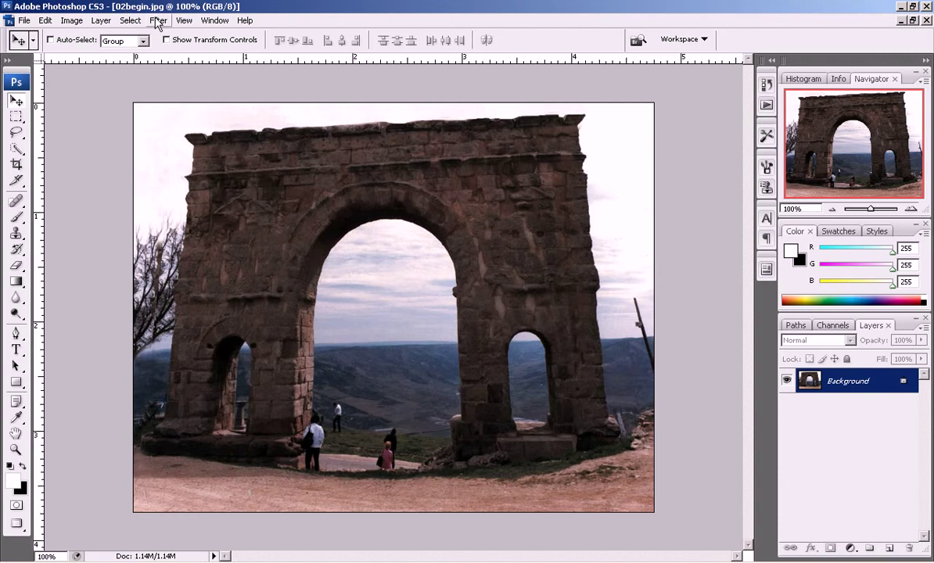
Show the grid over the arch photo and convert its Background into Layer 0 for transforming.
left_click(186, 21)
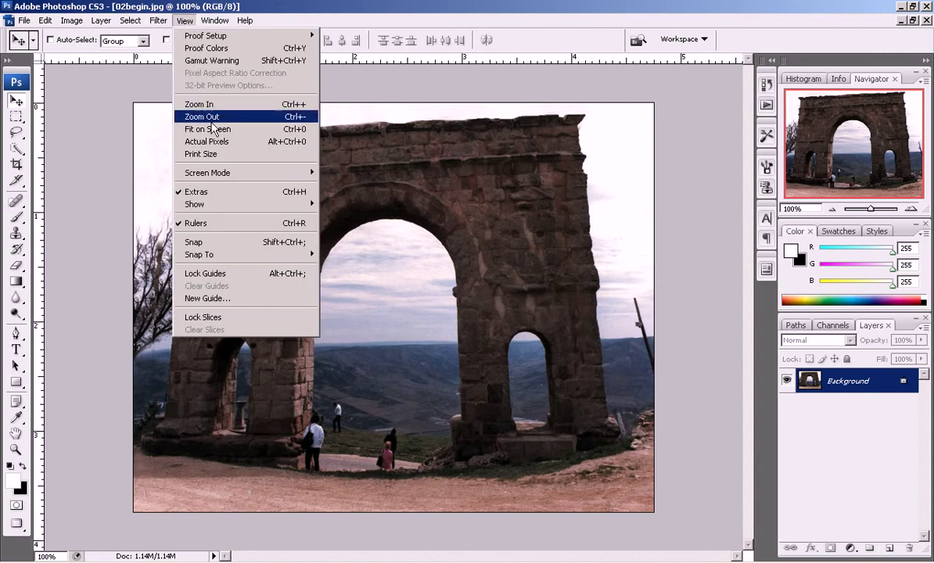
mouse_move(234, 205)
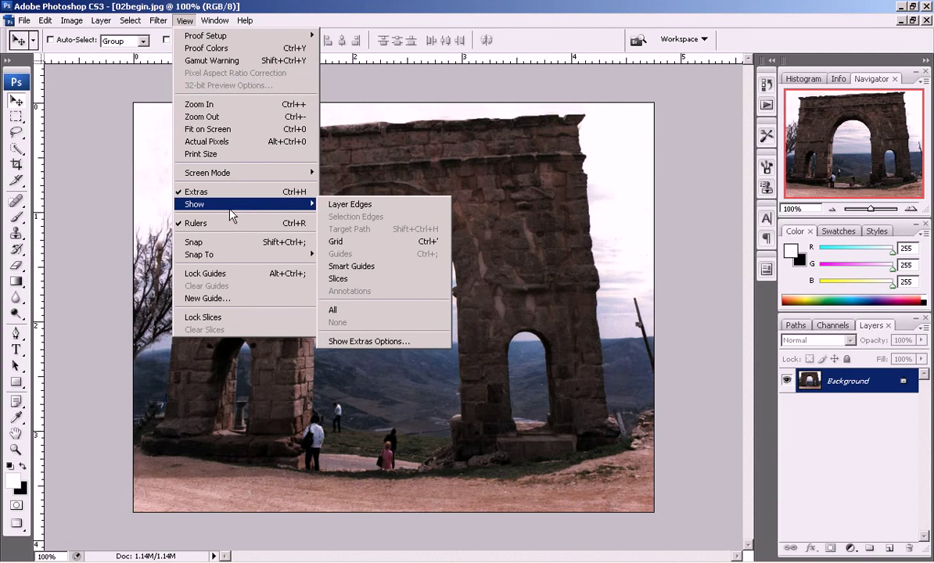
left_click(378, 244)
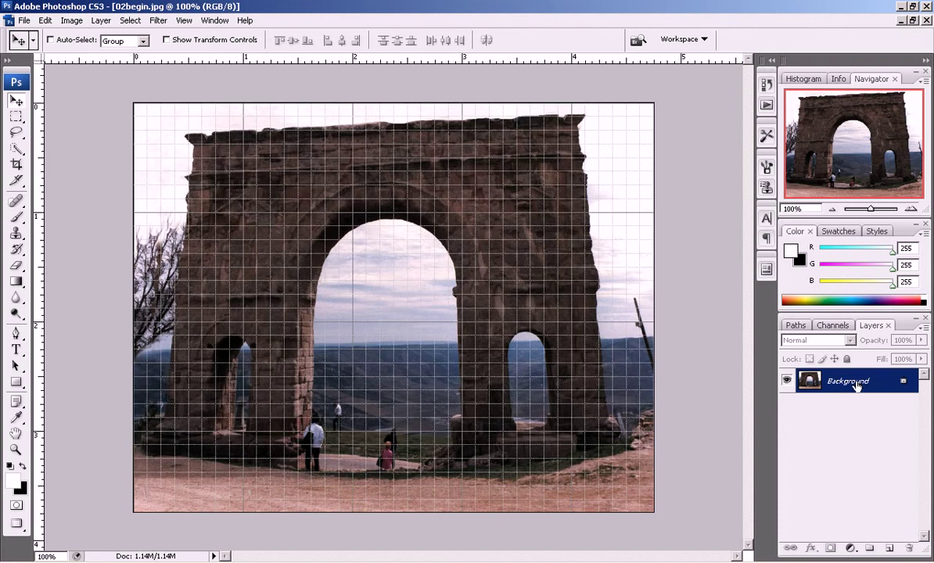
double_click(856, 382)
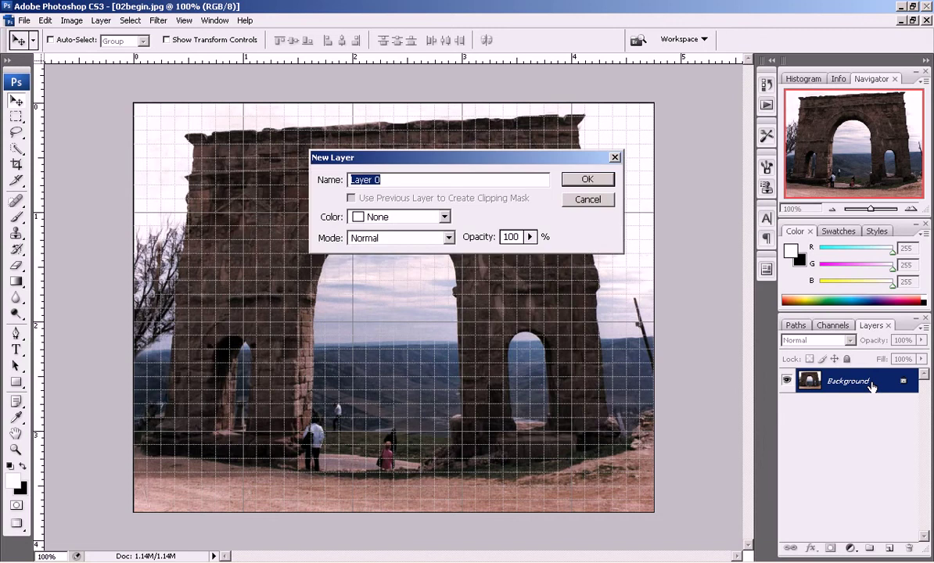
left_click(587, 179)
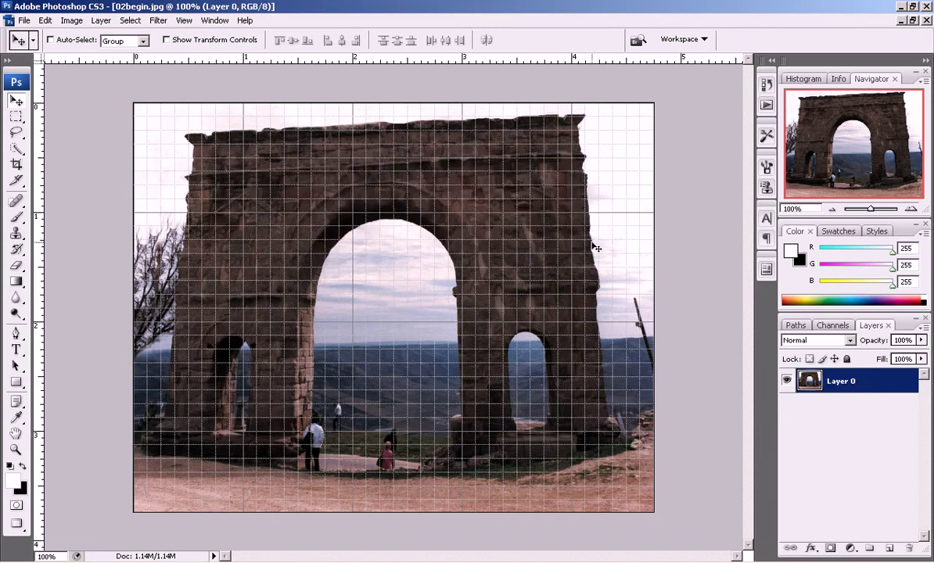
key("ctrl+t")
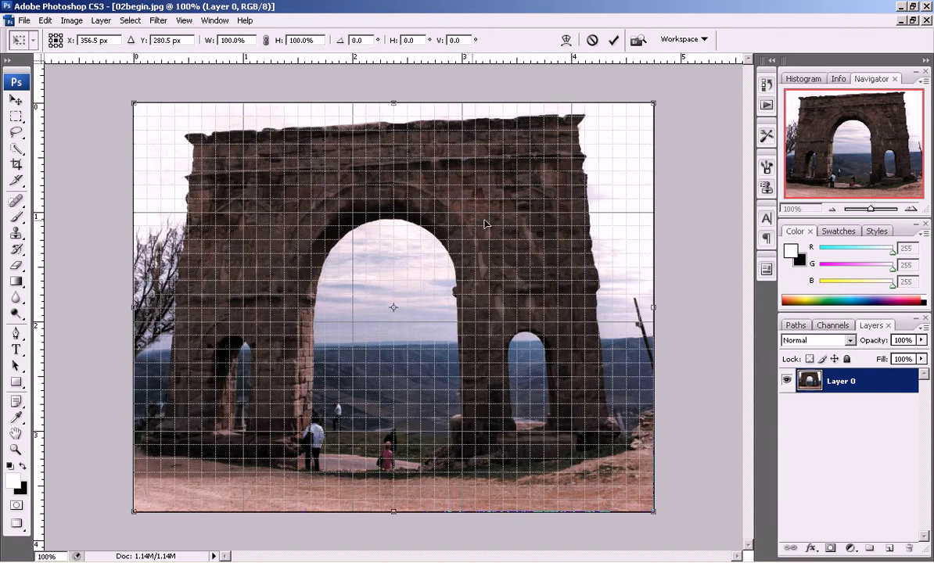
Apply a Perspective transform that widens the top corners so the arch's sides stand upright.
right_click(439, 225)
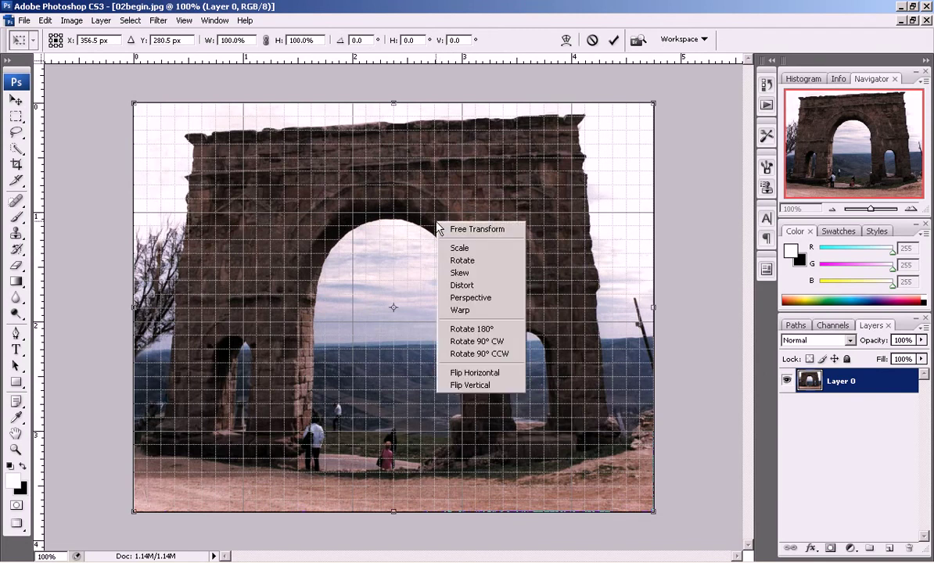
left_click(506, 306)
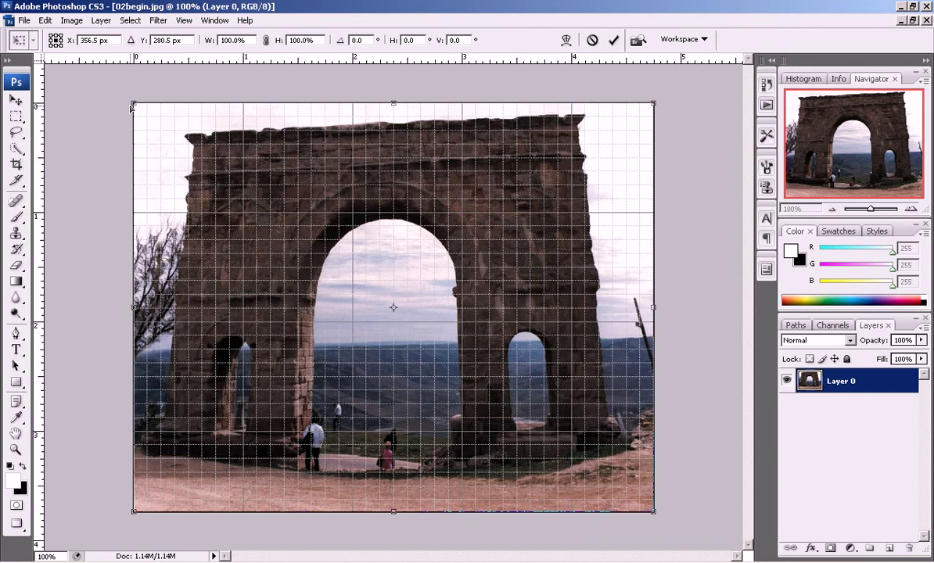
left_click_drag(136, 105, 136, 92)
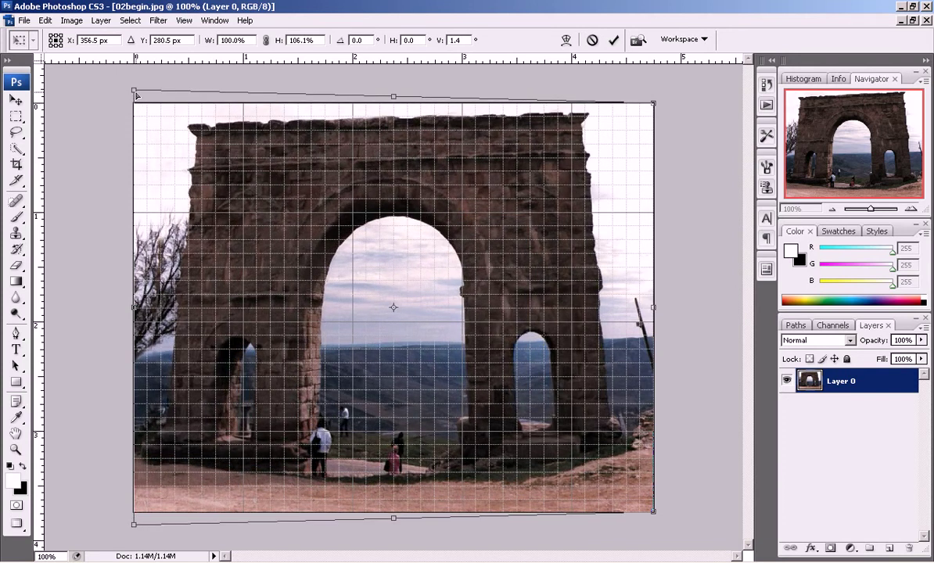
left_click_drag(136, 92, 136, 85)
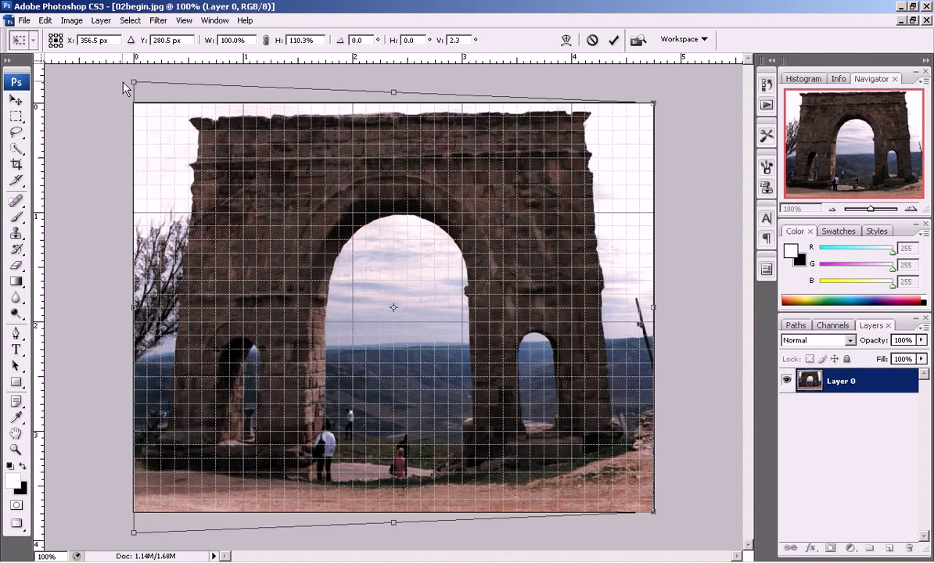
left_click_drag(136, 87, 104, 75)
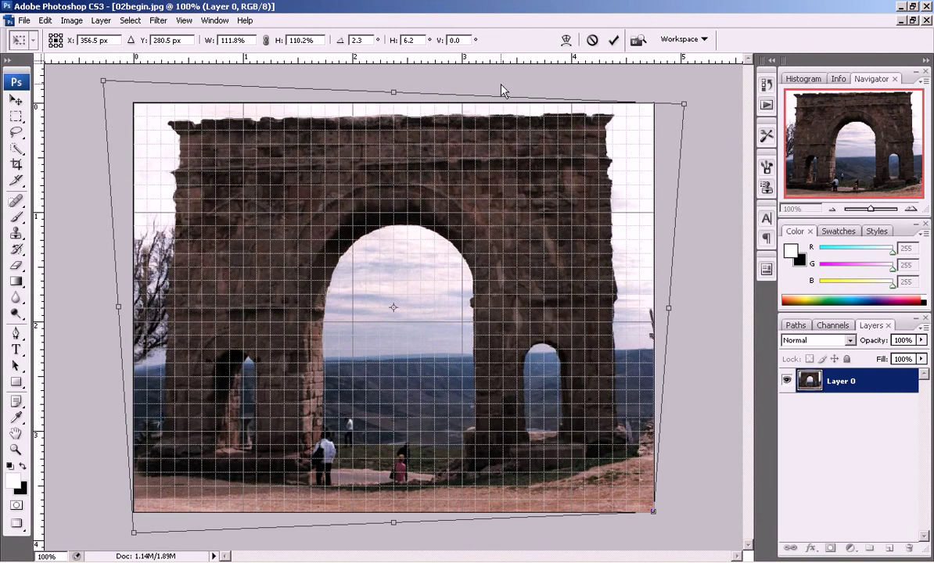
left_click_drag(688, 104, 695, 104)
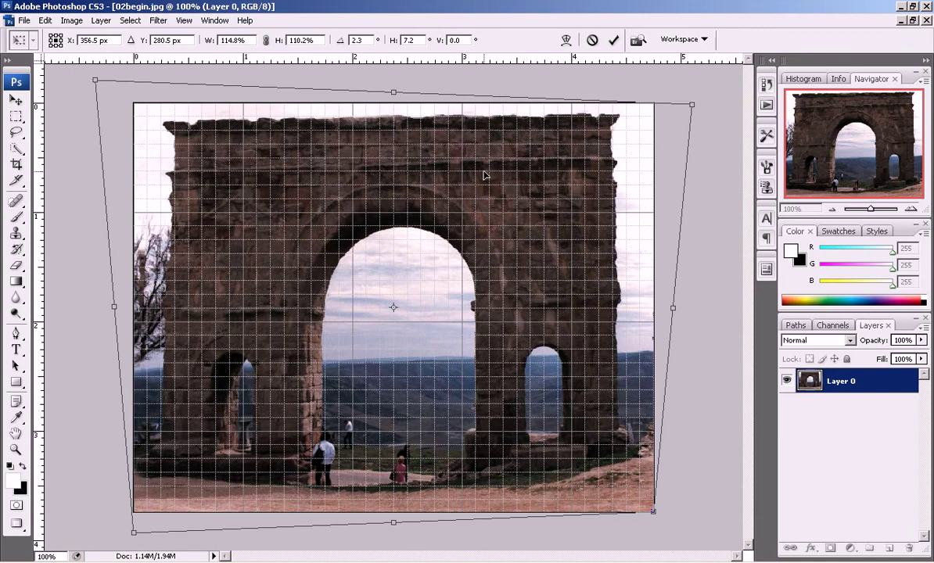
key("Return")
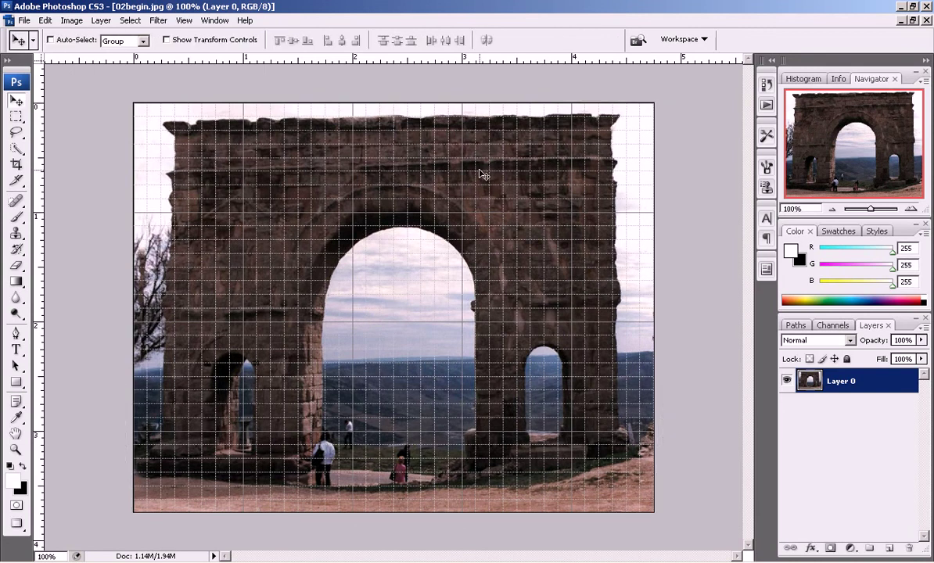
Hide the grid, Distort the top-left corner outward and up, then compare before/after and keep it.
key("ctrl+apostrophe")
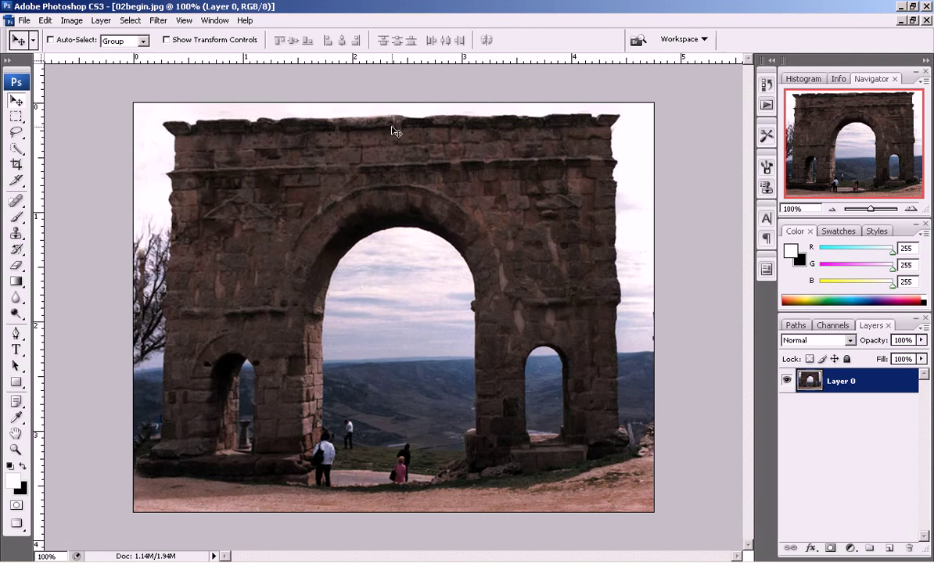
key("ctrl+t")
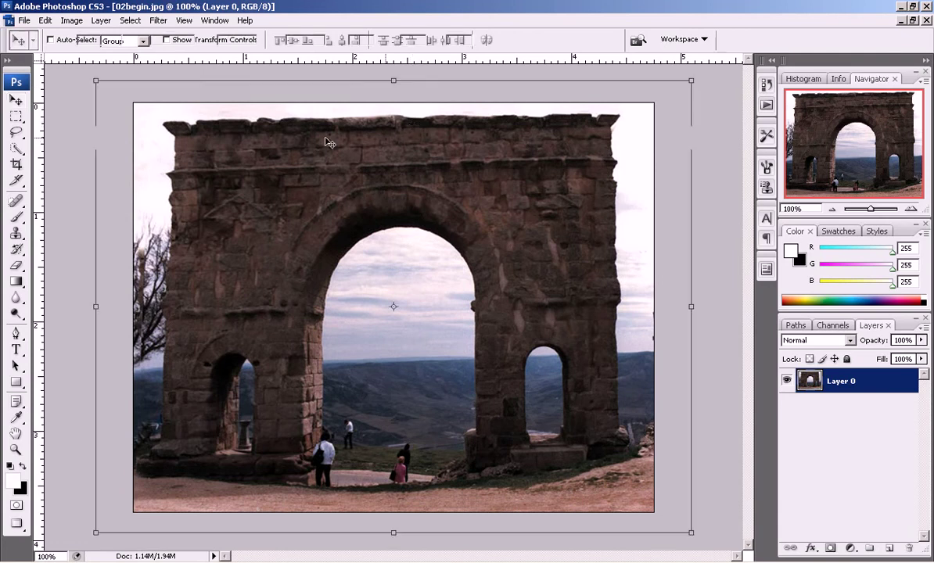
right_click(180, 133)
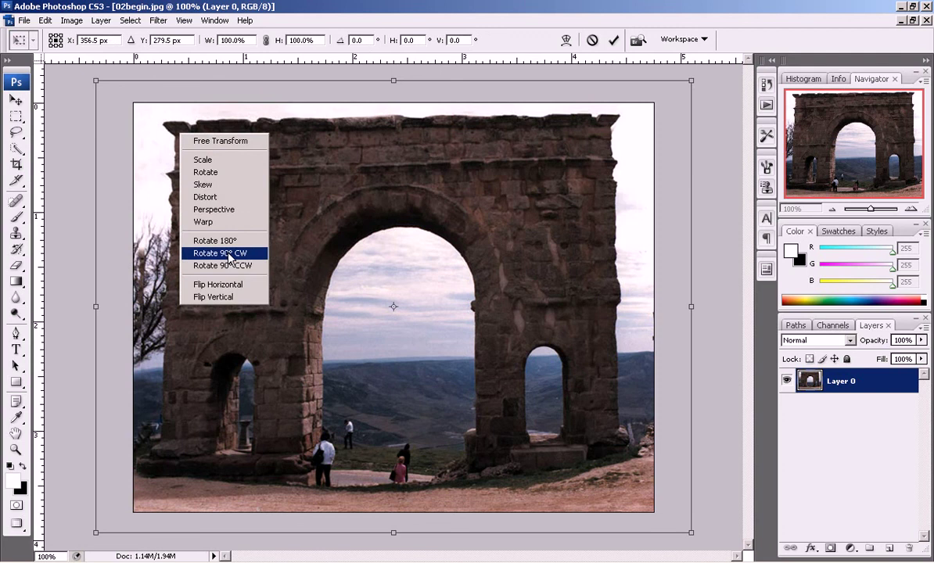
left_click(222, 199)
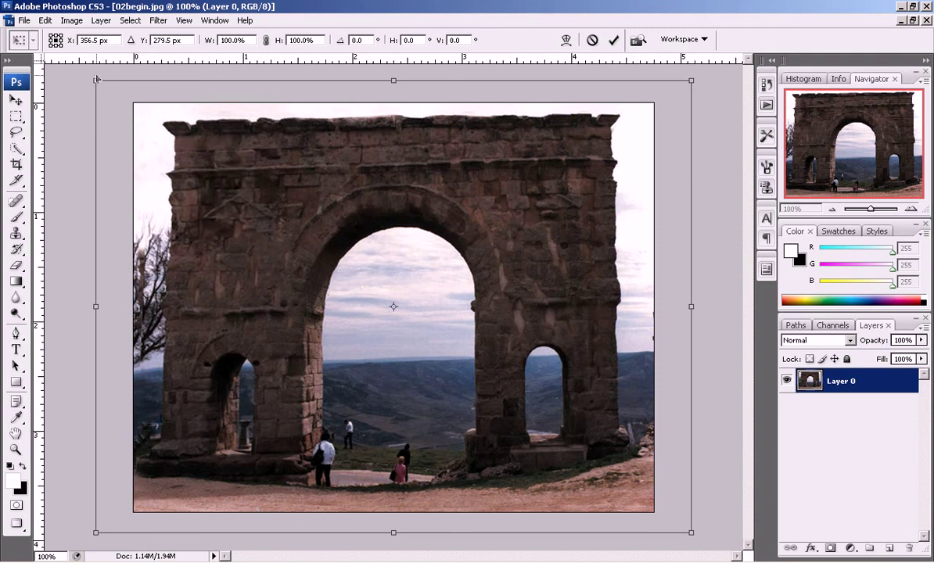
left_click_drag(97, 81, 79, 80)
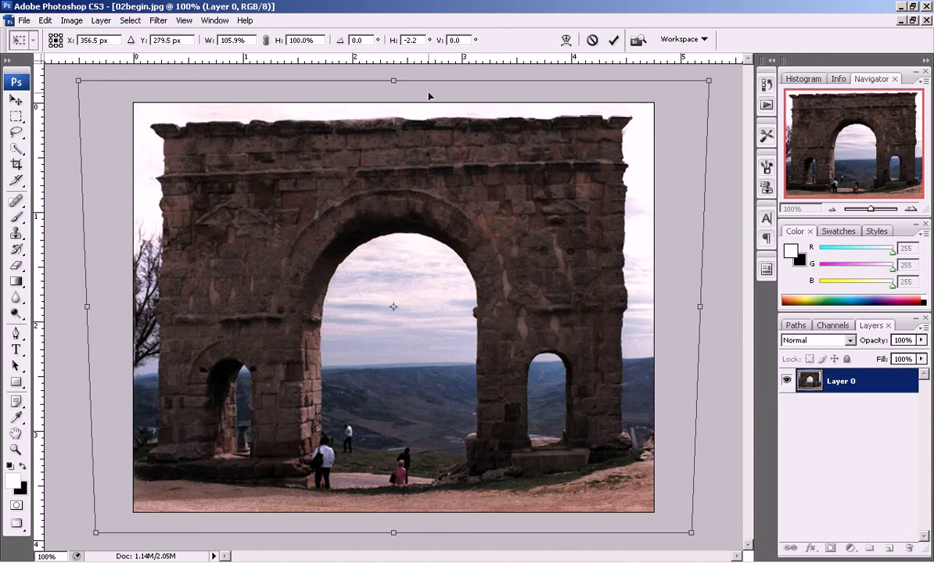
left_click_drag(78, 82, 78, 74)
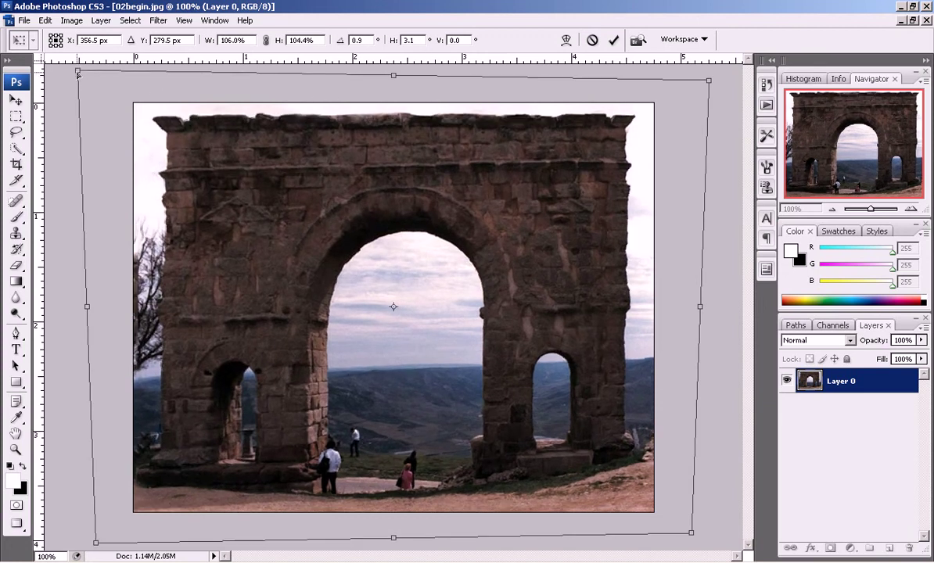
left_click_drag(78, 74, 77, 72)
key("Return")
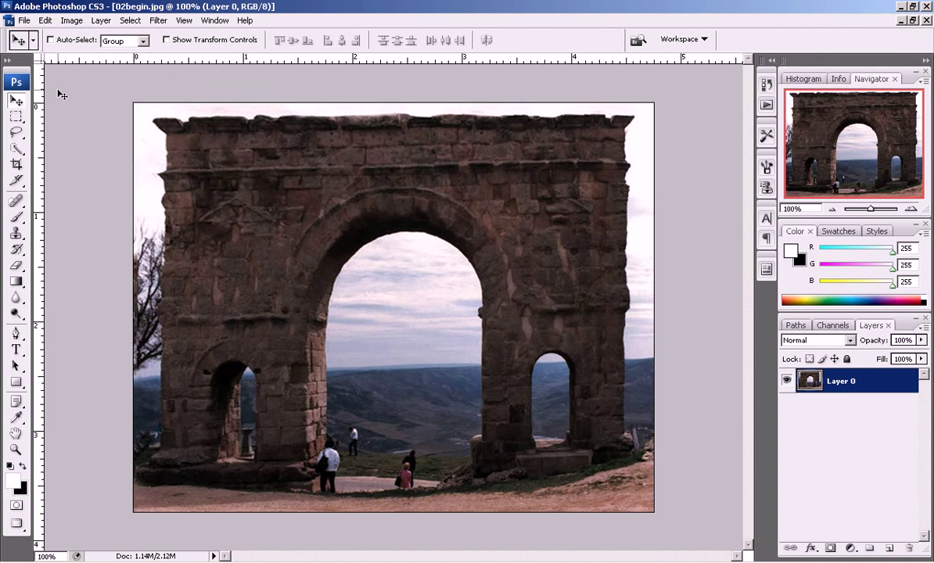
key("F12")
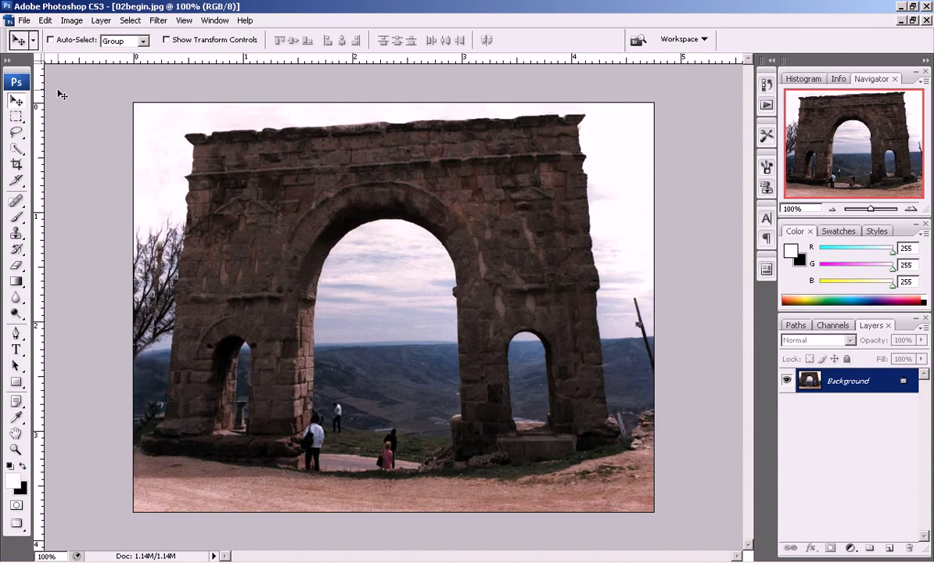
key("ctrl+shift+z")
key("ctrl+shift+z")
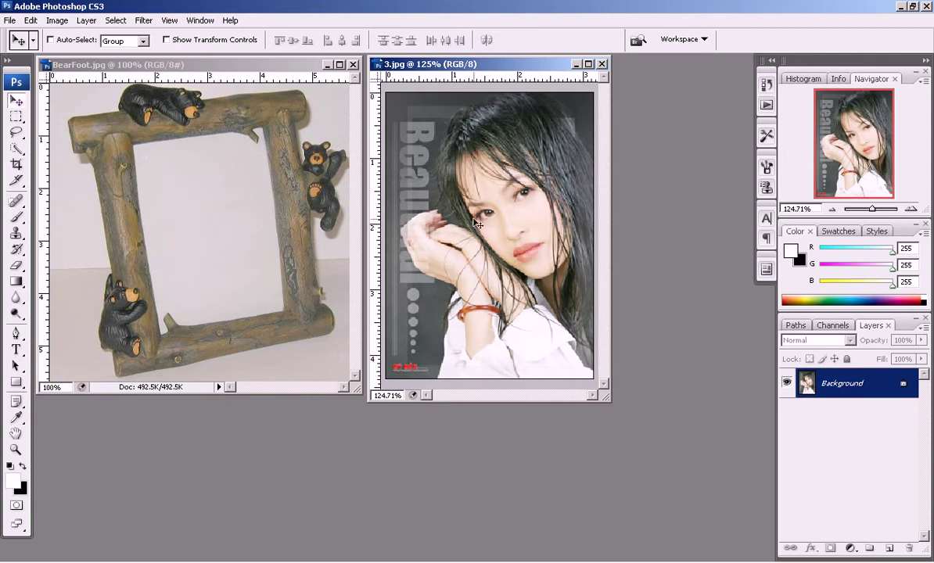
Drag the 3.jpg portrait into BearFoot.jpg as Layer 1, centred over the frame.
left_click_drag(466, 225, 261, 234)
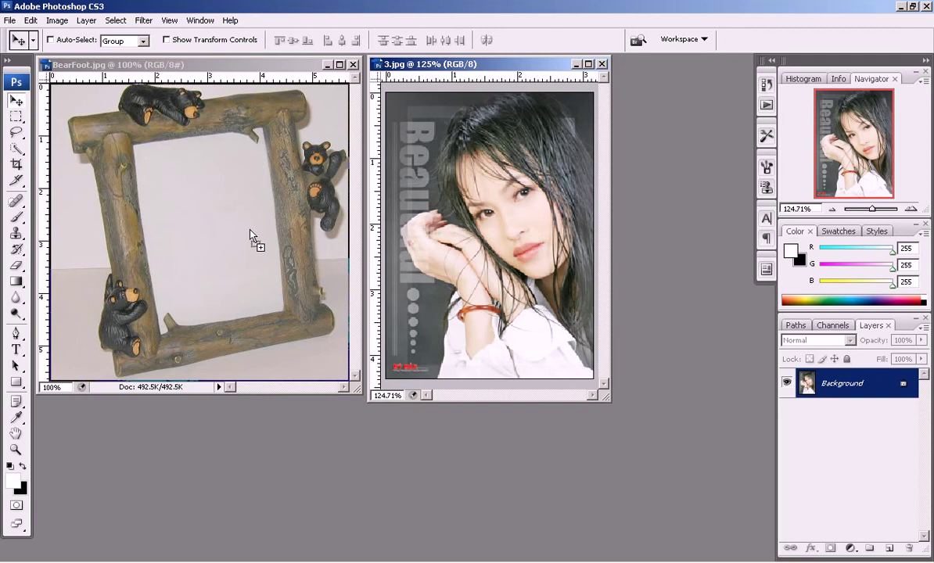
mouse_move(249, 230)
left_mouse_down()
mouse_move(266, 233)
mouse_move(239, 234)
mouse_move(250, 235)
left_mouse_up()
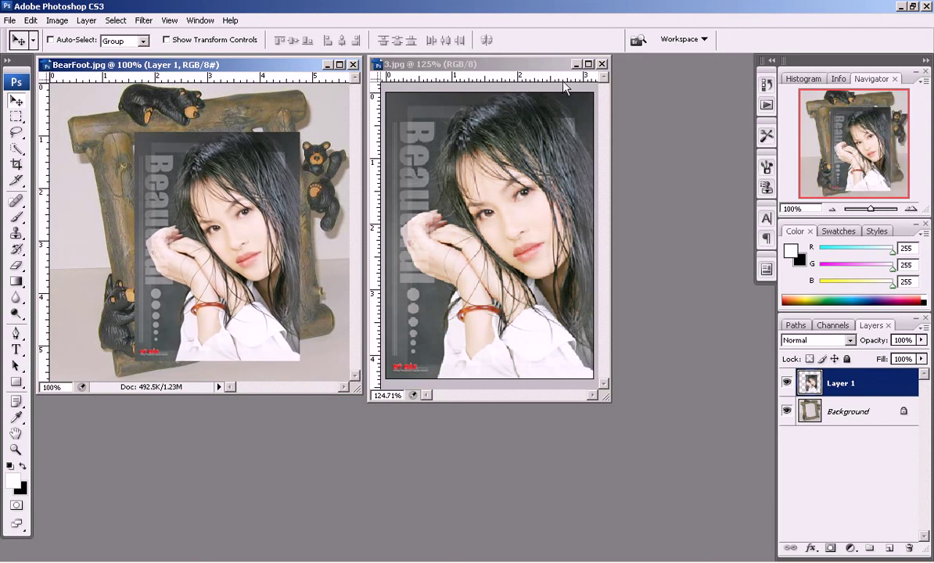
Move the portrait lower and slightly right in the bear frame, discarding a trial rotation.
mouse_move(537, 68)
left_mouse_down()
mouse_move(580, 78)
mouse_move(595, 99)
left_mouse_up()
left_click_drag(358, 386, 382, 403)
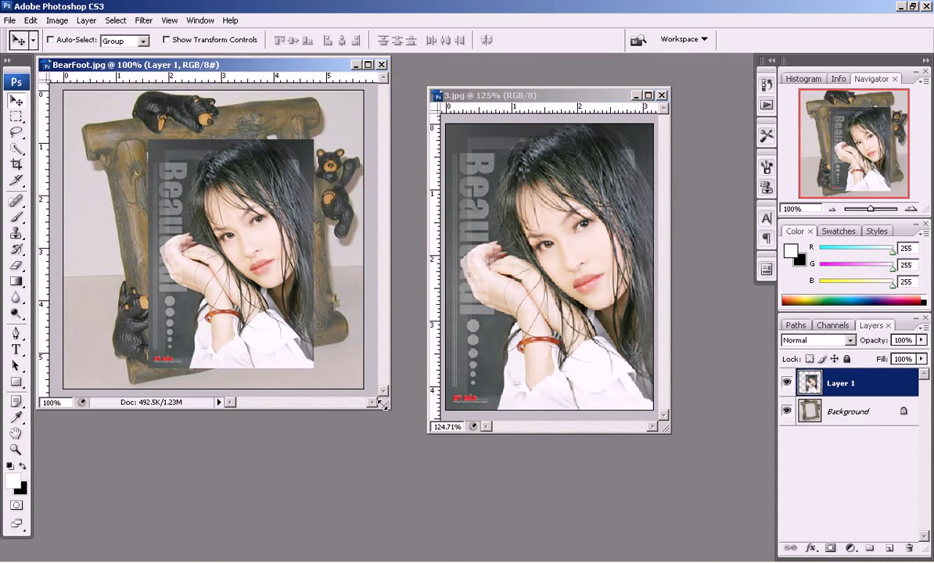
key("ctrl+t")
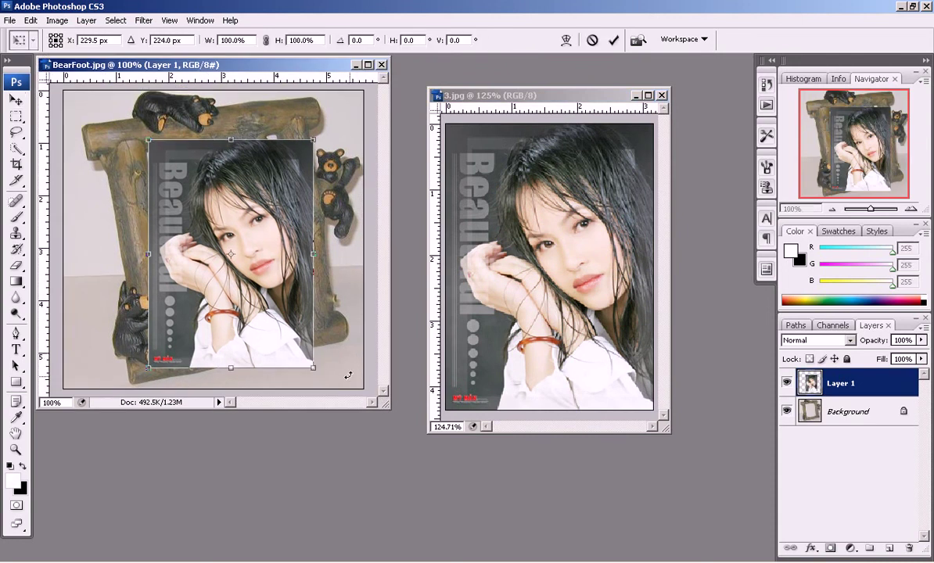
left_click_drag(348, 375, 343, 349)
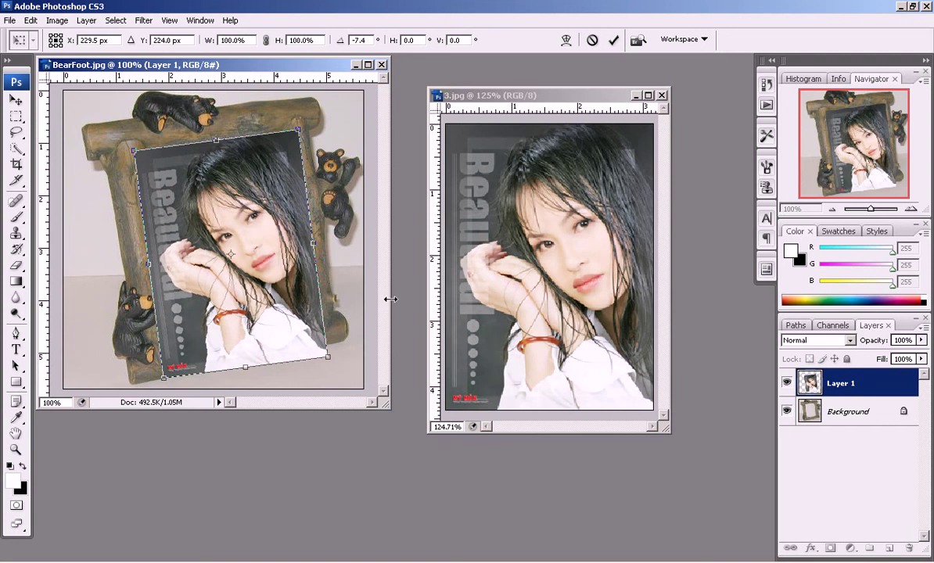
key("Escape")
left_click_drag(256, 219, 252, 233)
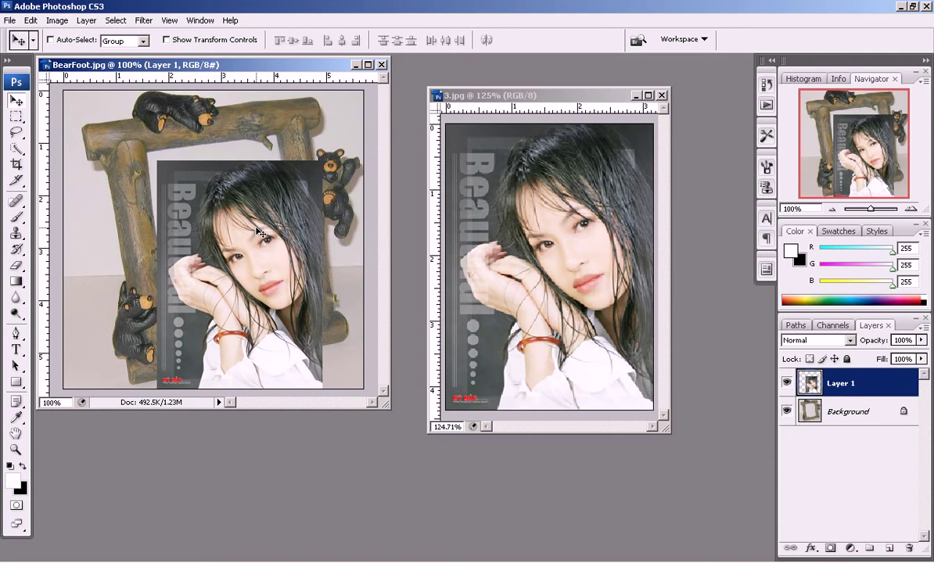
key("ctrl+t")
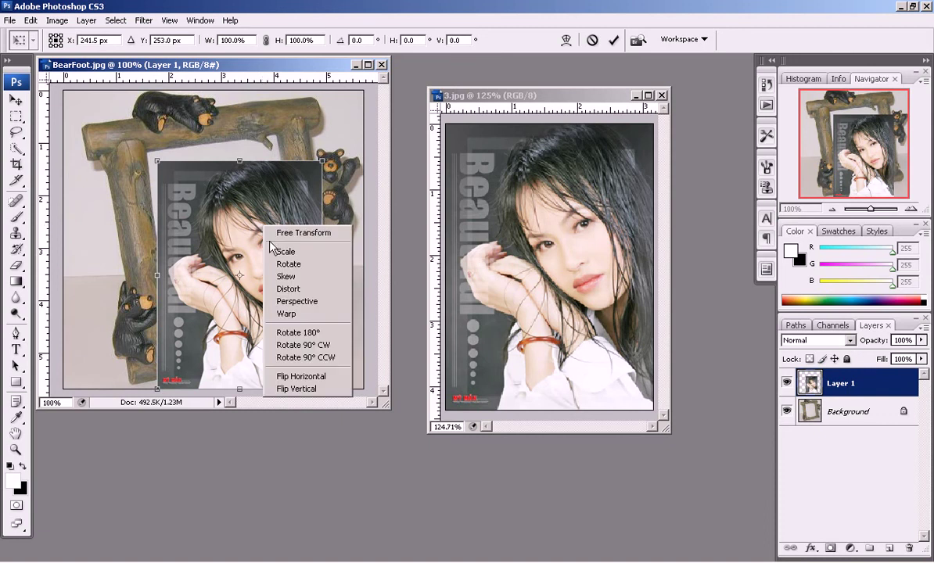
Distort the portrait's four corners onto the bear frame's tilted inner corners and commit.
left_click(288, 288)
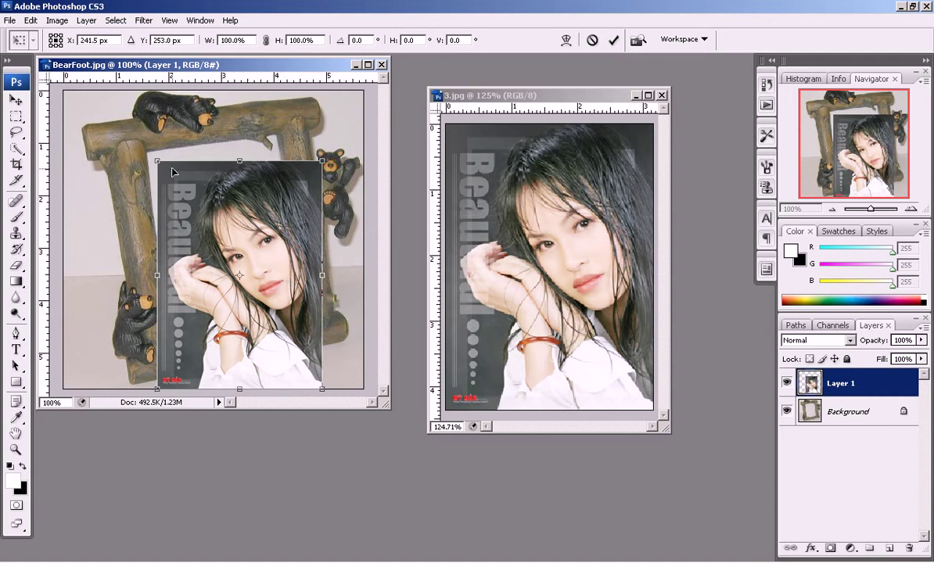
left_click_drag(157, 163, 148, 151)
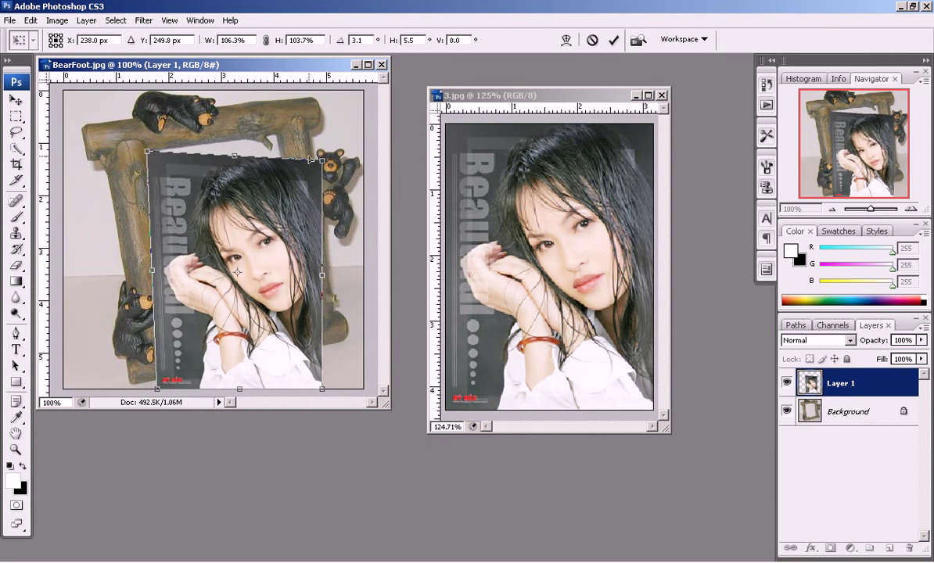
left_click_drag(322, 162, 276, 139)
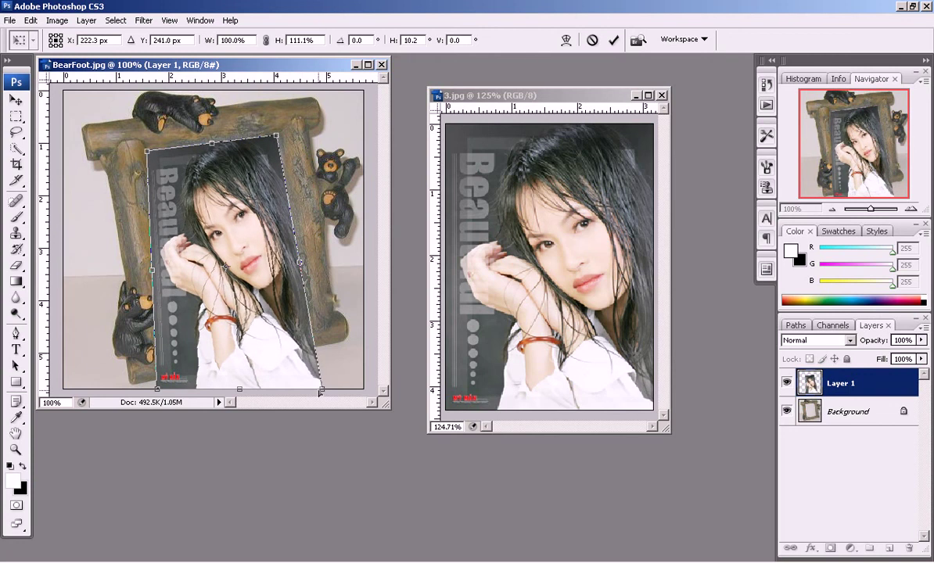
left_click_drag(322, 389, 296, 320)
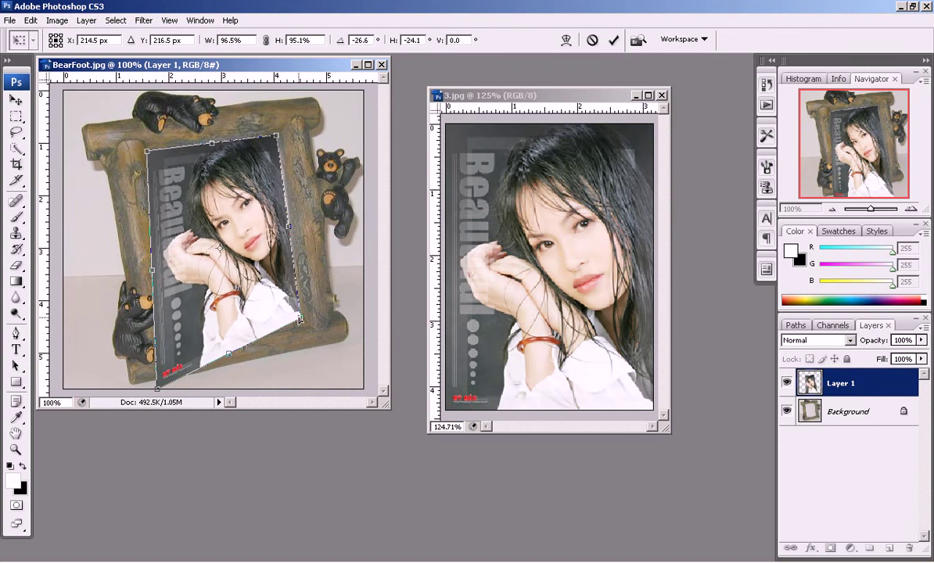
left_click_drag(295, 320, 301, 316)
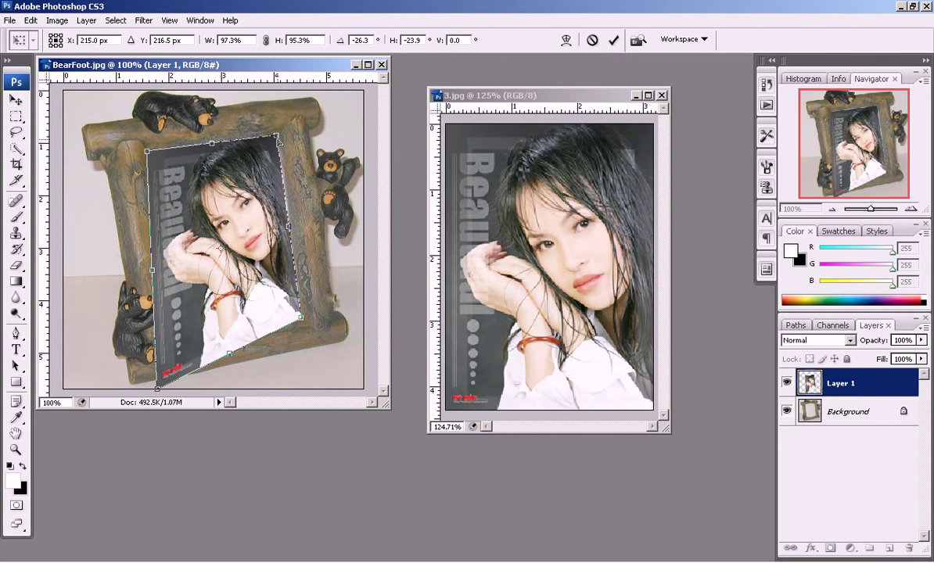
left_click_drag(280, 135, 283, 132)
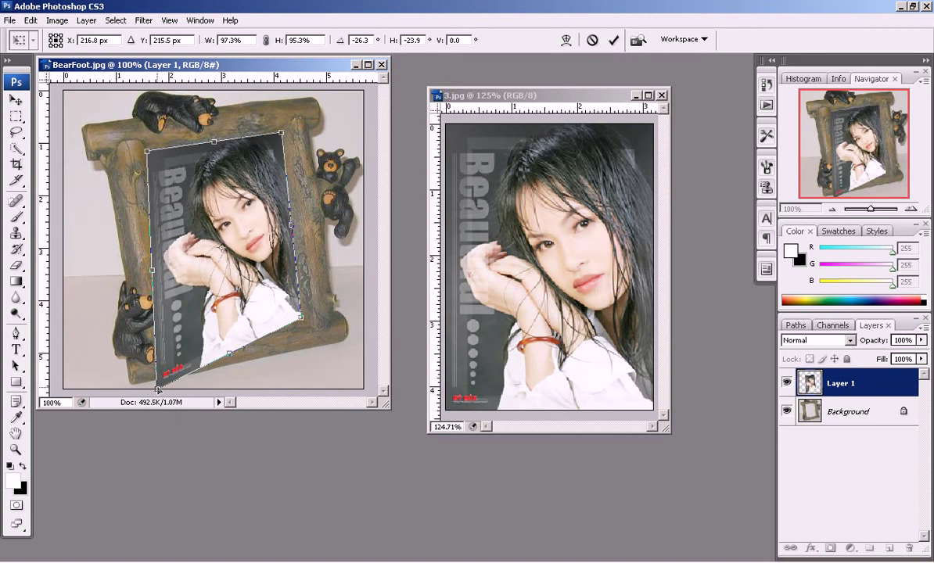
mouse_move(157, 387)
left_mouse_down()
mouse_move(174, 335)
mouse_move(174, 344)
left_mouse_up()
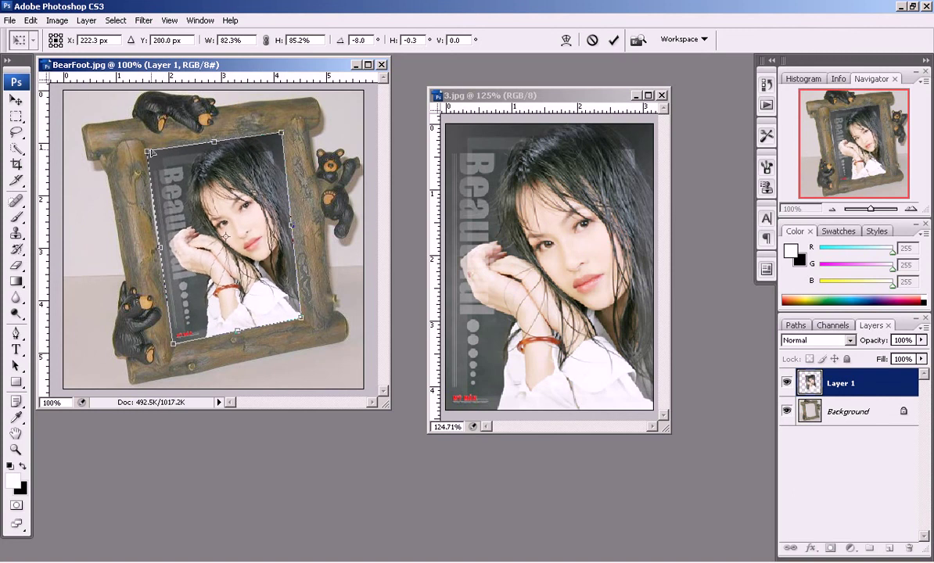
left_click_drag(147, 153, 146, 149)
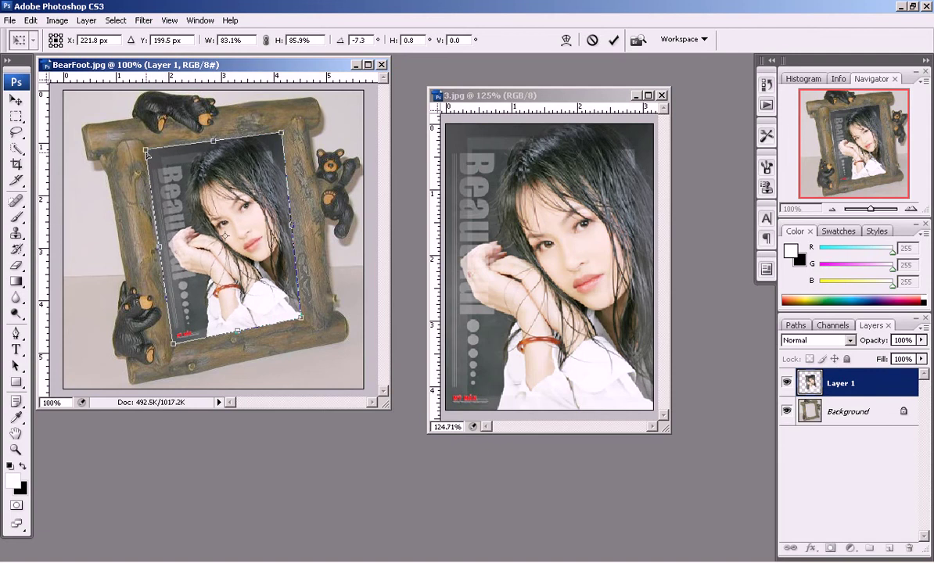
key("Return")
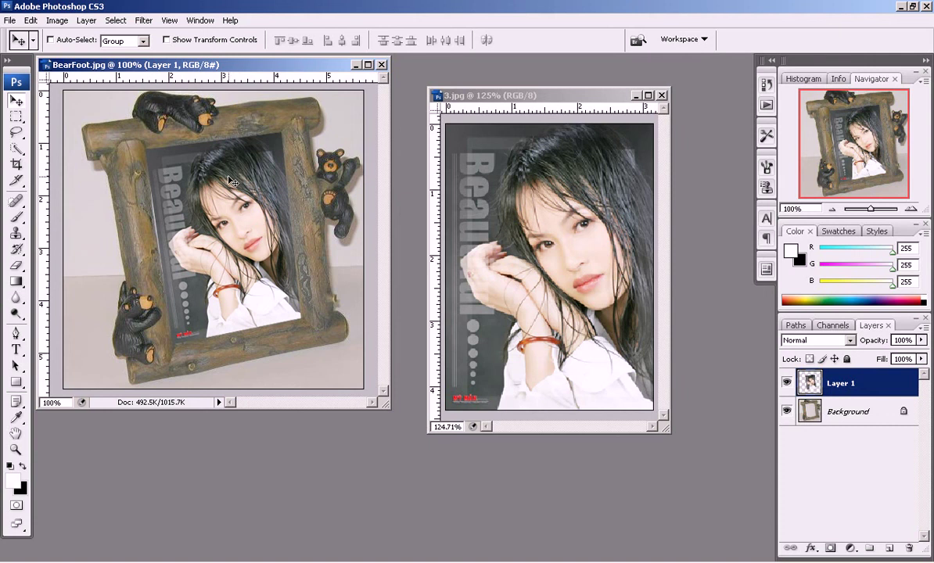
Nudge the portrait left, convert the frame Background to Layer 0, and stack it above Layer 1.
left_click_drag(229, 181, 227, 177)
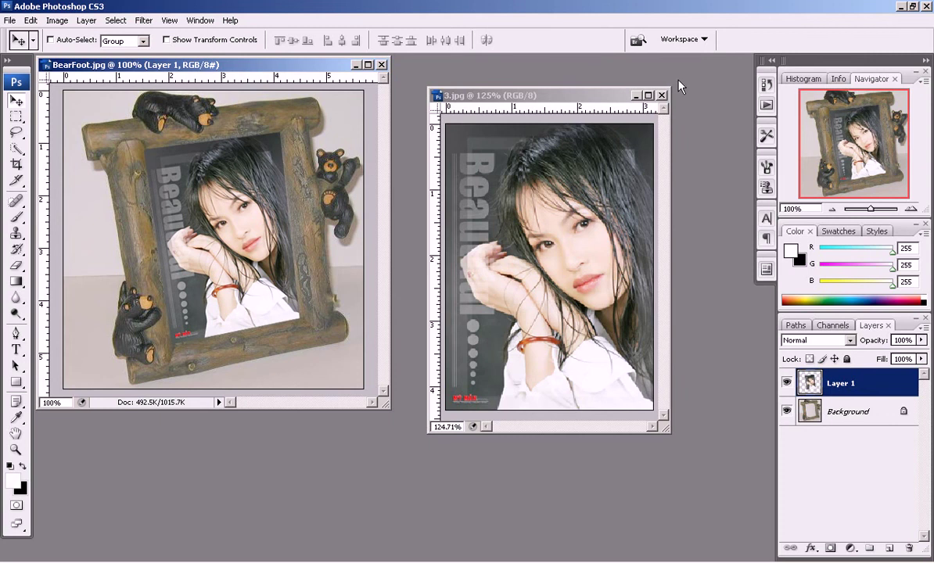
left_click(837, 412)
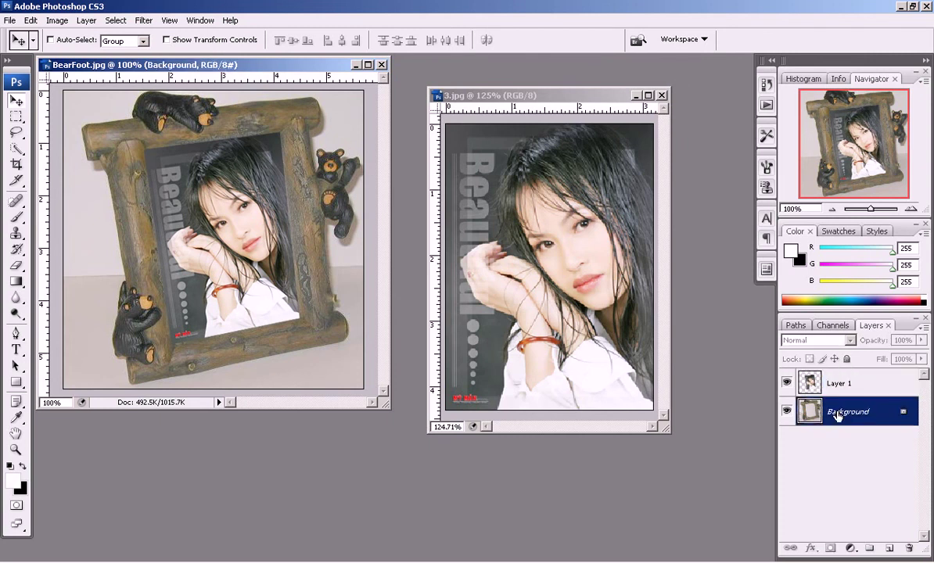
double_click(837, 412)
left_click(591, 154)
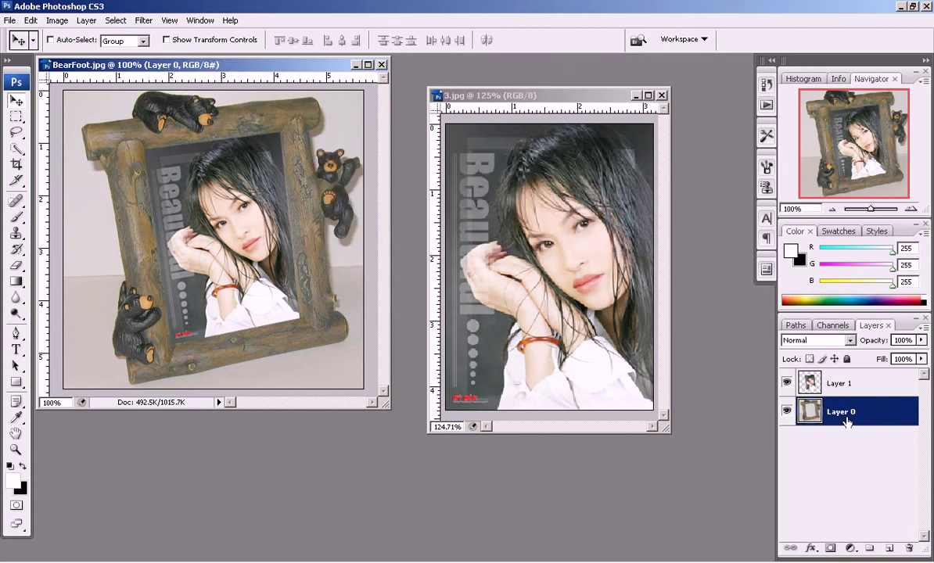
left_click_drag(839, 418, 836, 382)
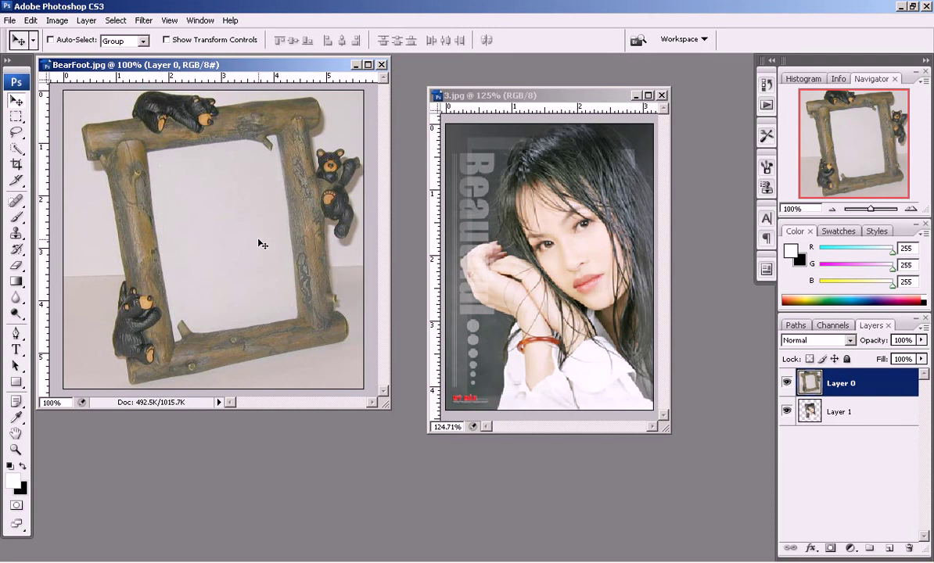
left_click(787, 383)
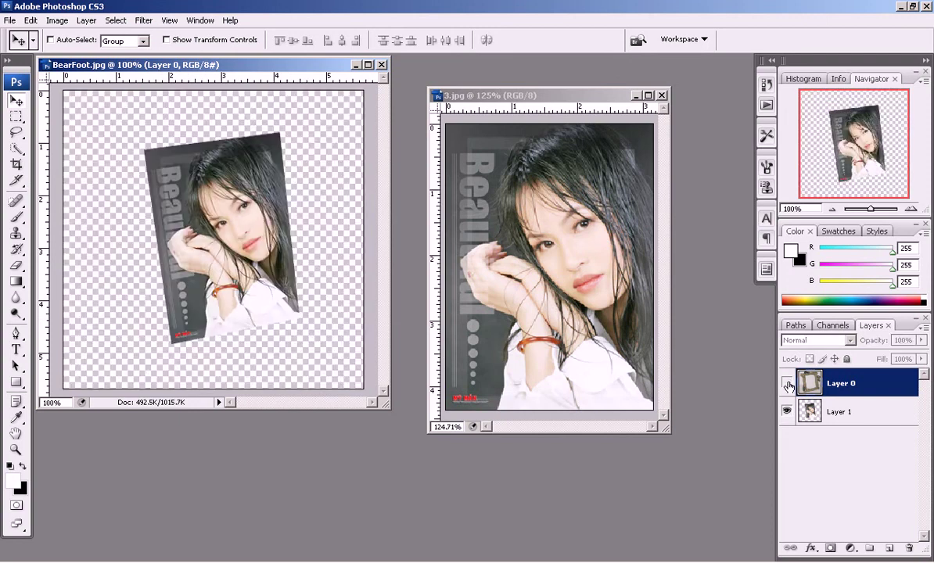
left_click(787, 383)
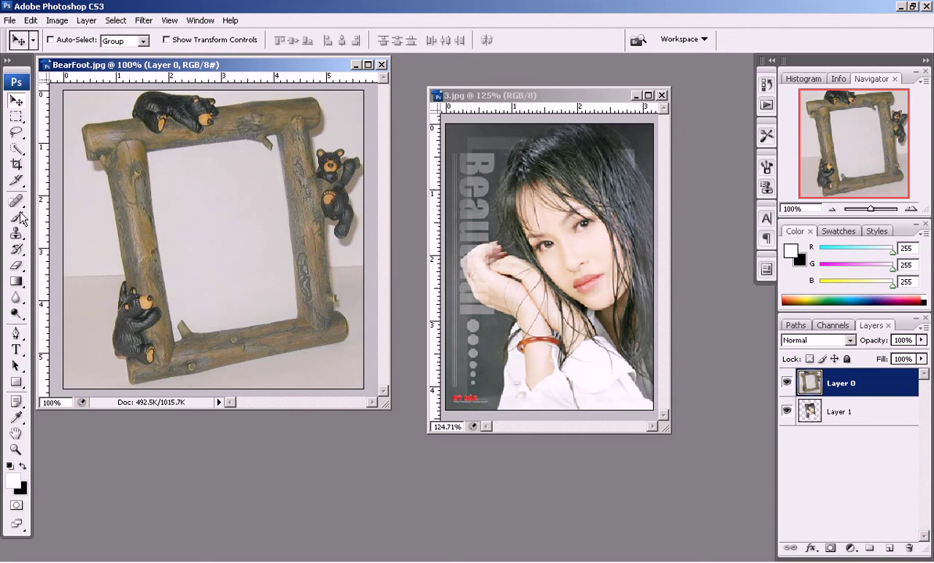
Use the Magic Wand to select and delete the frame's white centre, then deselect.
left_click(16, 149)
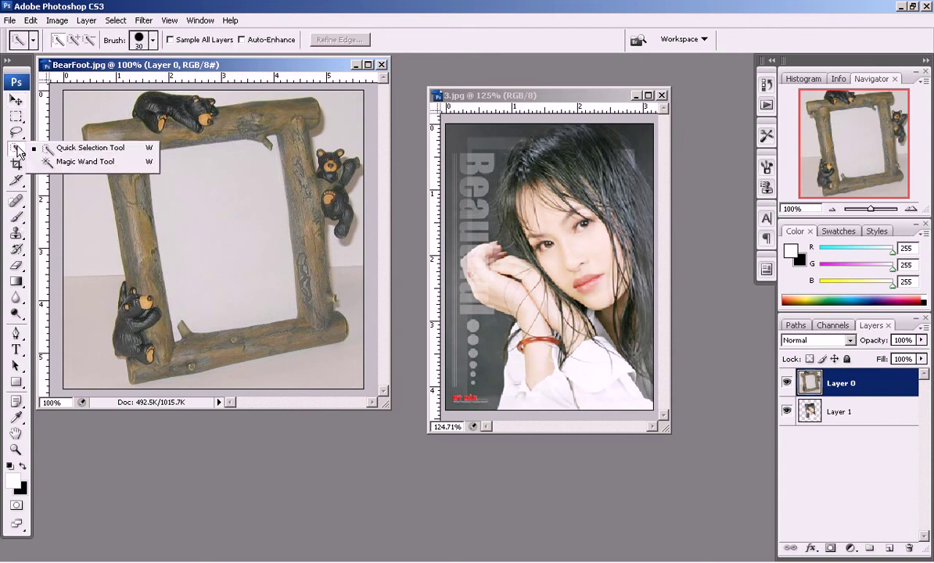
left_click(69, 162)
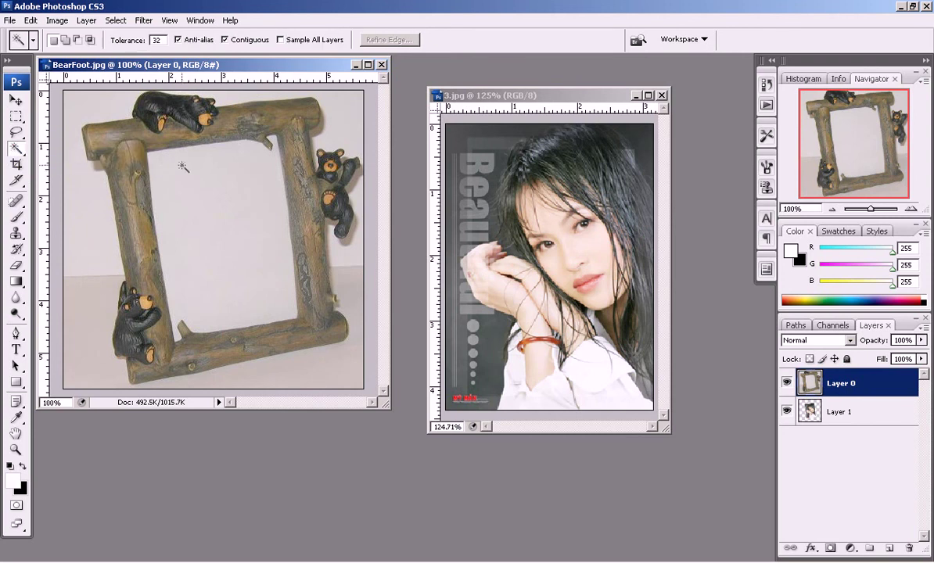
left_click(229, 233)
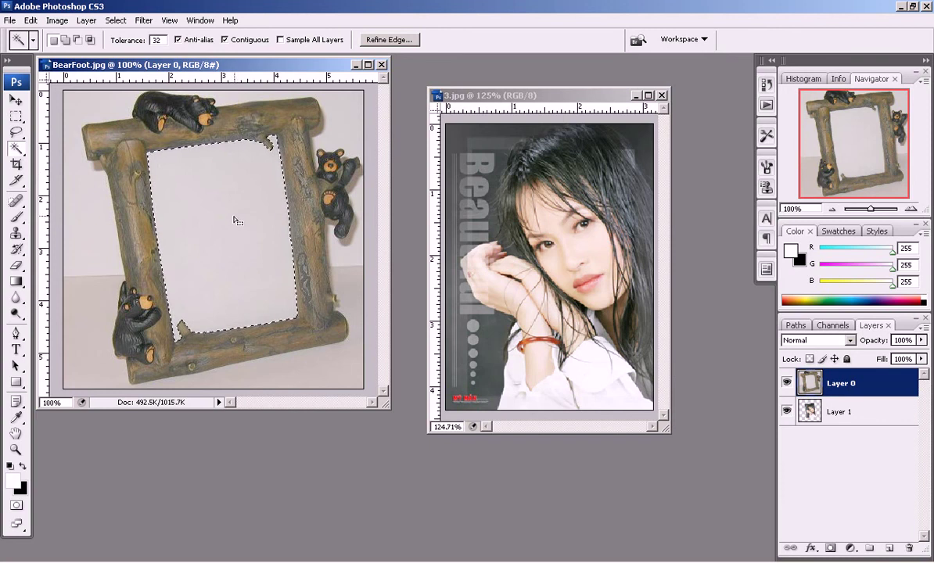
key("Delete")
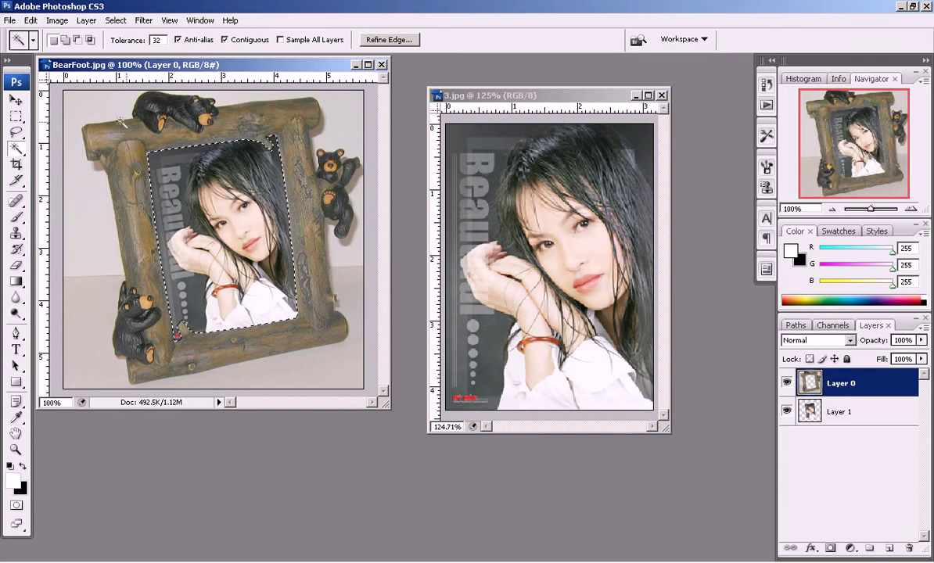
key("ctrl+d")
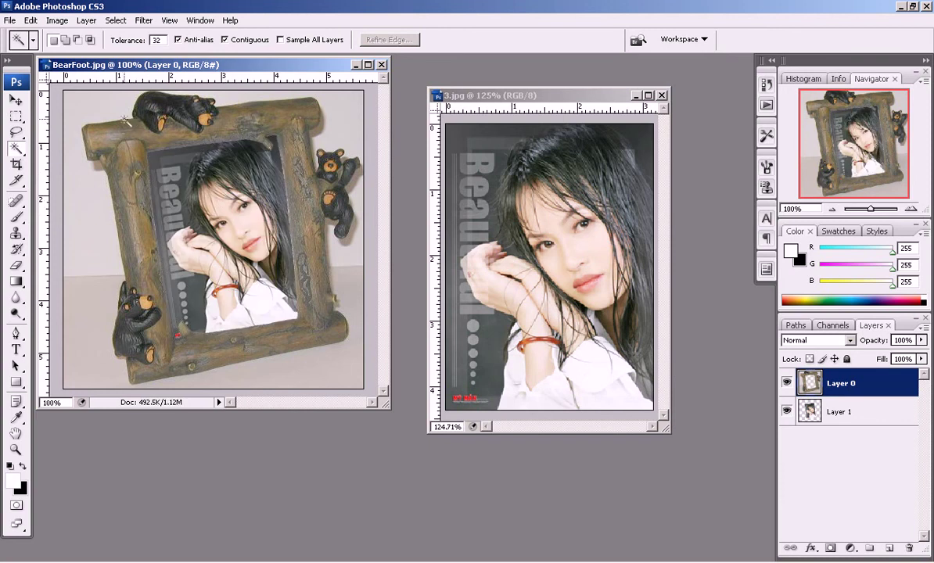
Select the Move tool before opening _DSC0017.jpg.
left_click(16, 100)
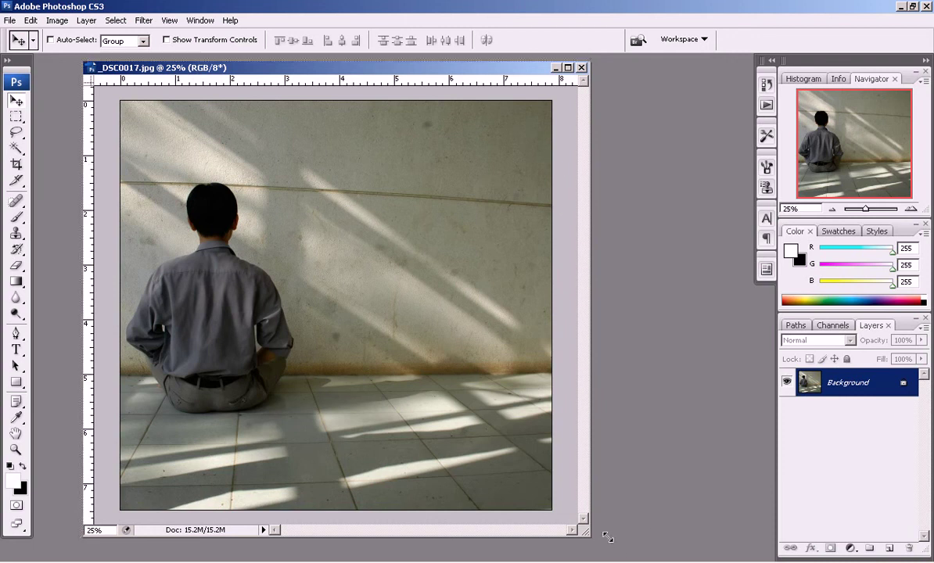
Enlarge the _DSC0017.jpg window and convert its Background into Layer 0.
left_click_drag(607, 537, 628, 548)
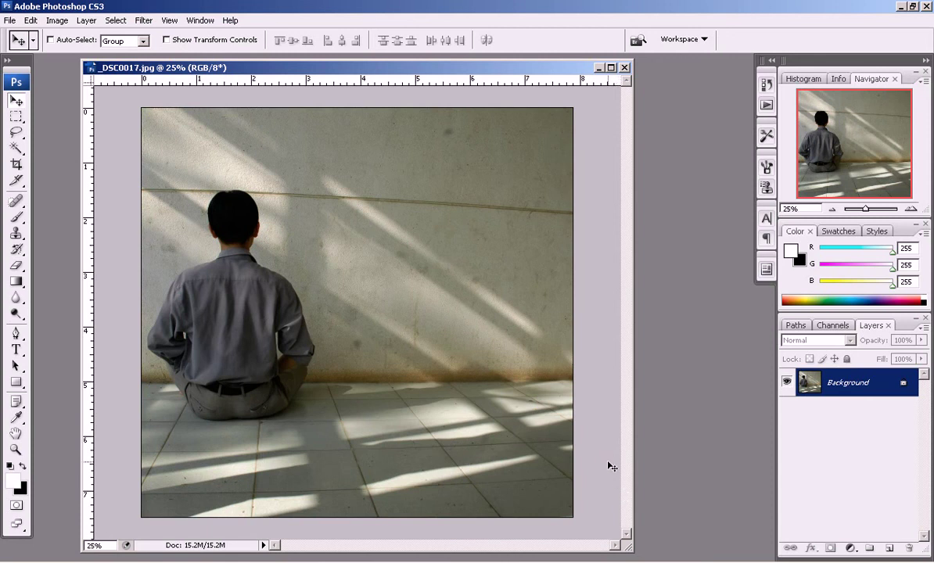
double_click(845, 386)
left_click(591, 182)
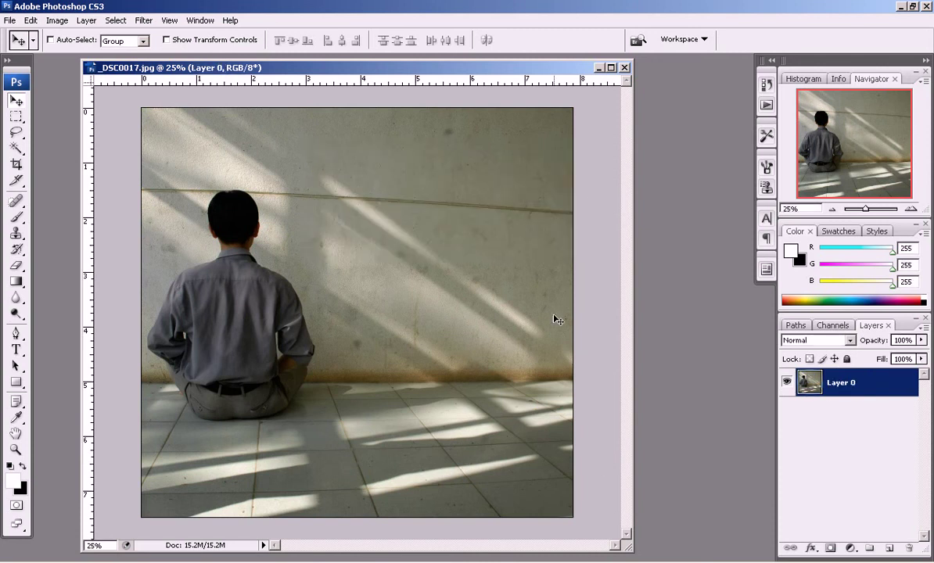
Try a page-curl Warp on the bottom-right corner, then undo it to keep the photo flat.
key("ctrl+t")
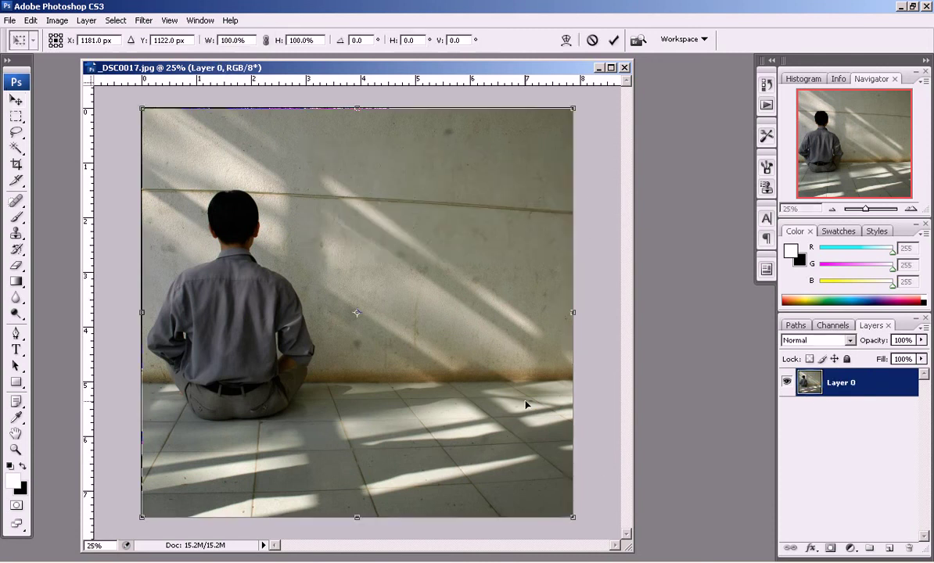
right_click(527, 402)
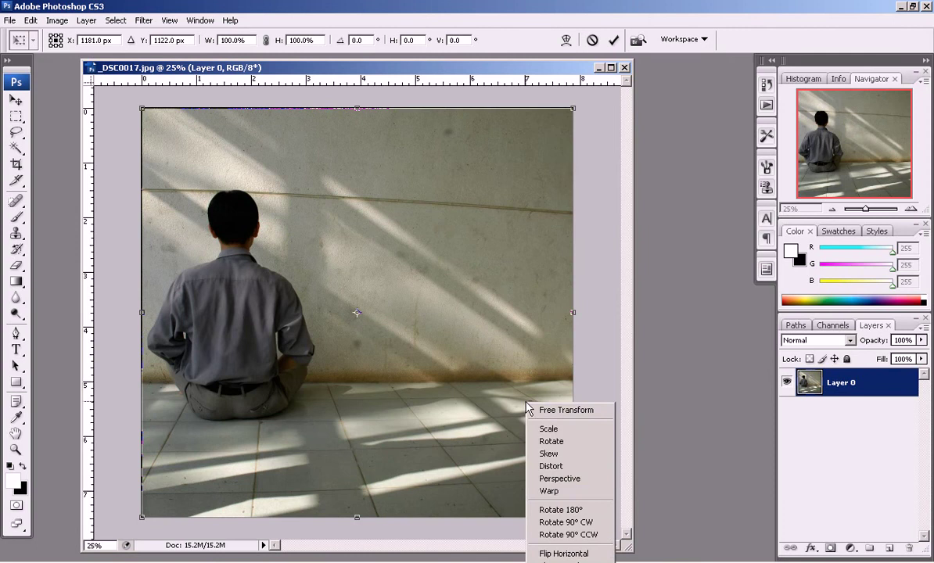
left_click(568, 493)
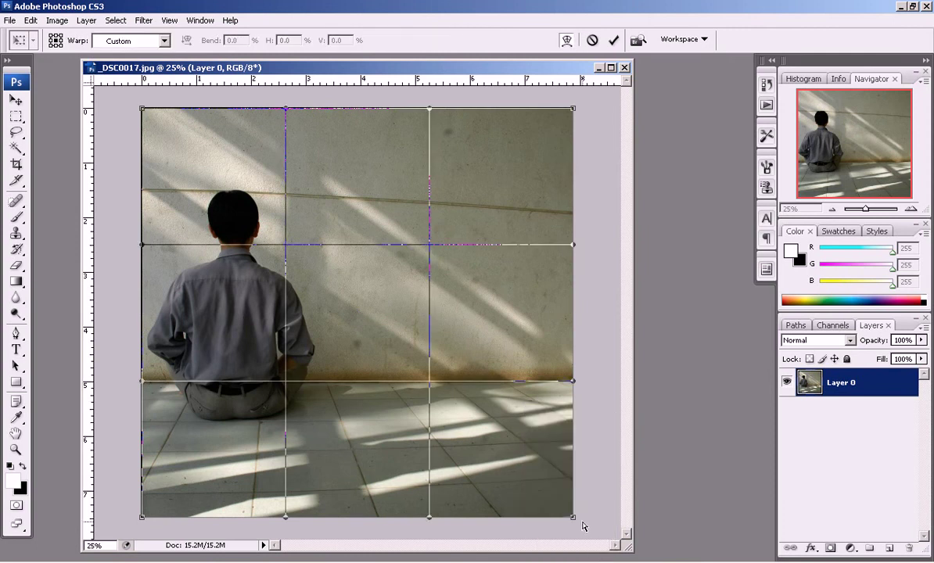
left_click_drag(572, 519, 483, 436)
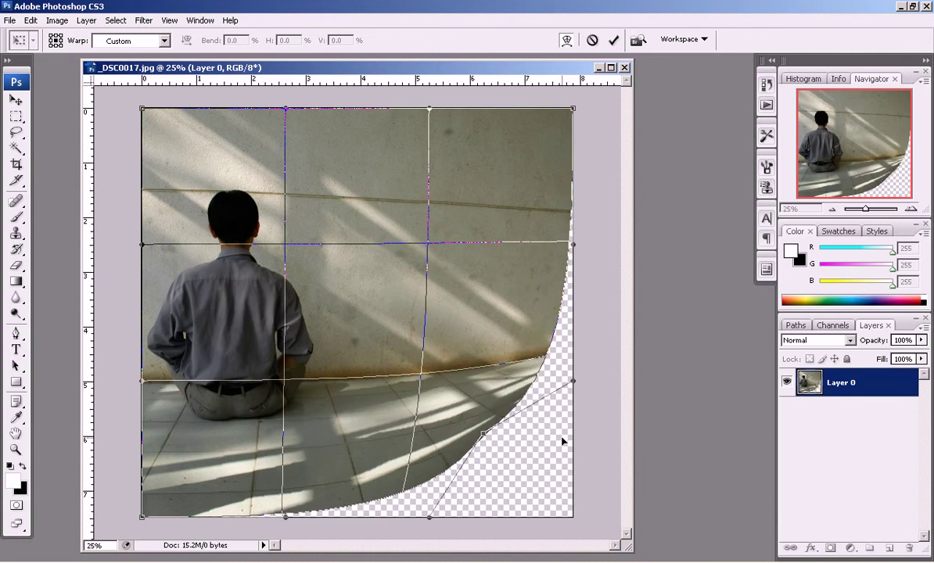
mouse_move(450, 405)
left_mouse_down()
mouse_move(415, 404)
mouse_move(538, 400)
left_mouse_up()
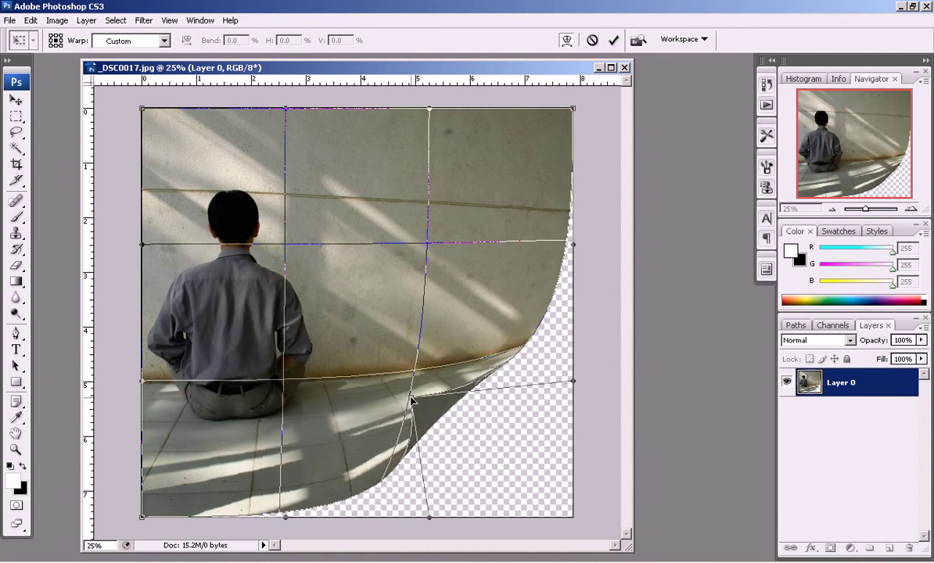
mouse_move(411, 397)
left_mouse_down()
mouse_move(355, 377)
mouse_move(344, 408)
left_mouse_up()
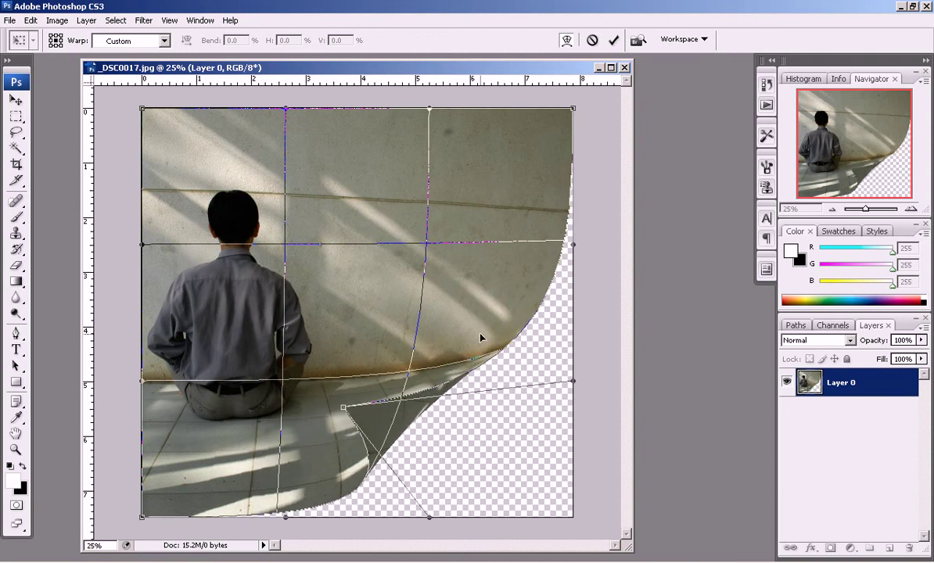
key("Return")
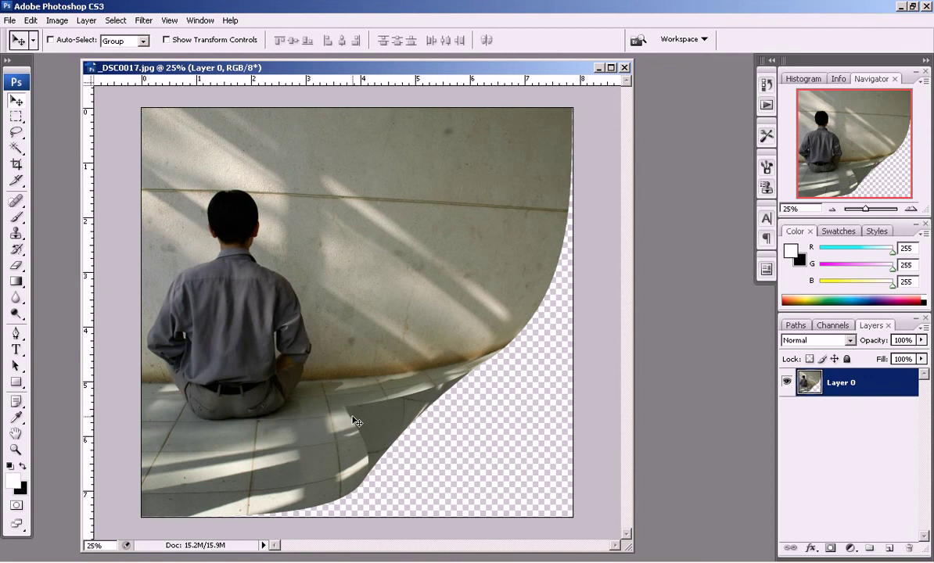
key("ctrl+z")
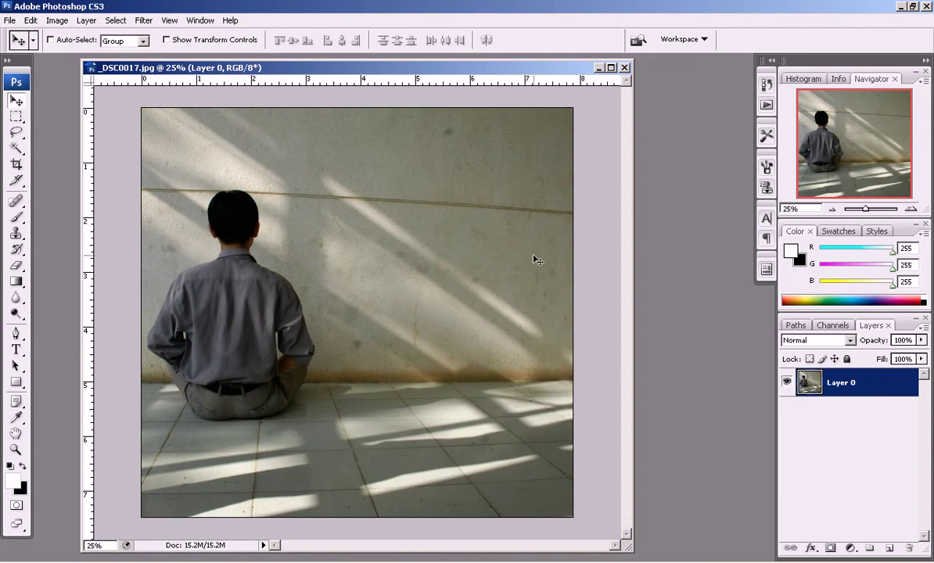
Warp Layer 0 so its right edge bows outward, raising the top-right corner and lowering the bottom-right.
key("ctrl+t")
right_click(550, 272)
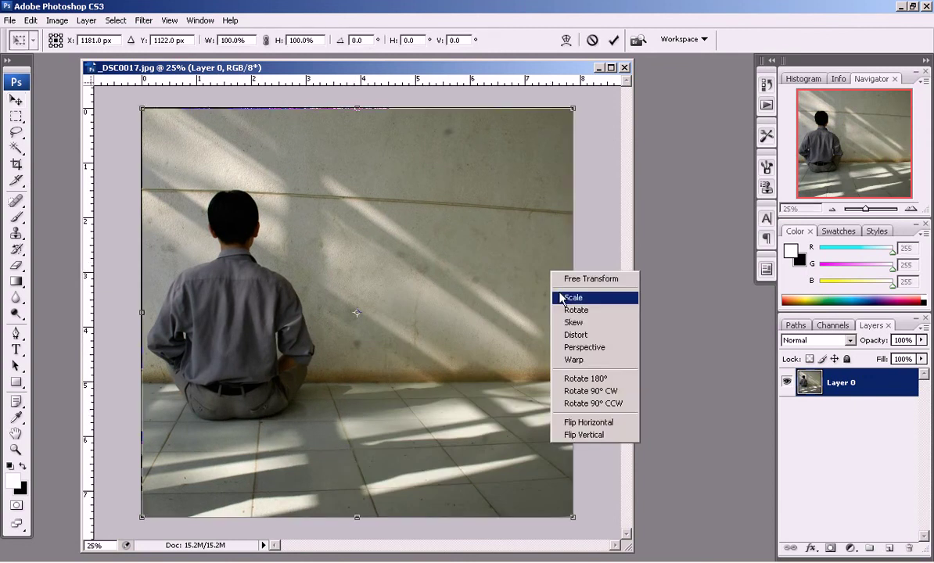
left_click(587, 360)
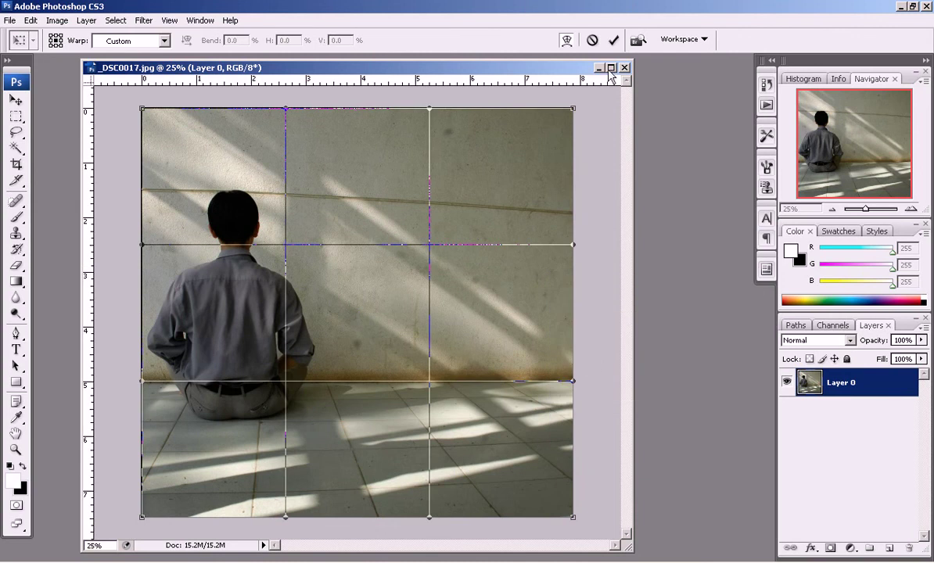
double_click(571, 68)
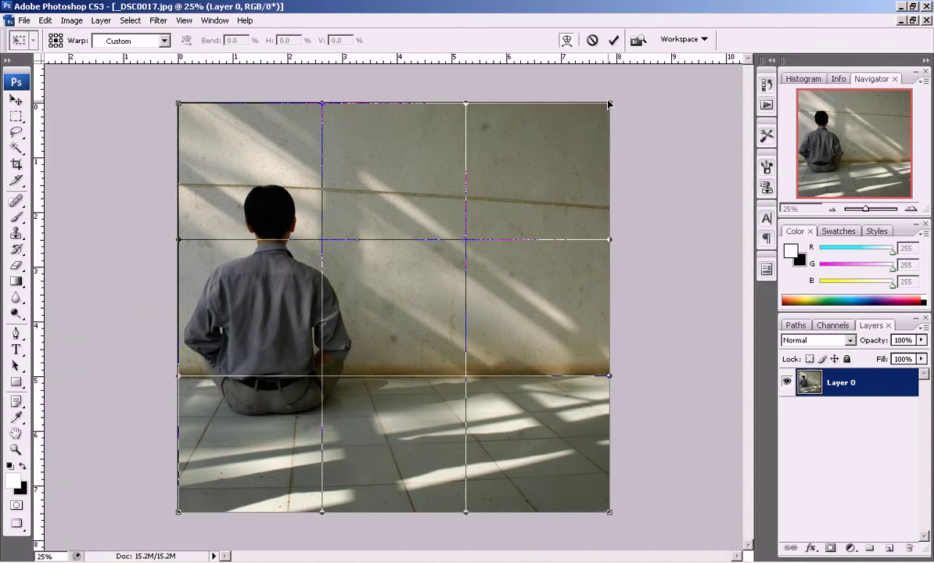
left_click_drag(609, 103, 612, 82)
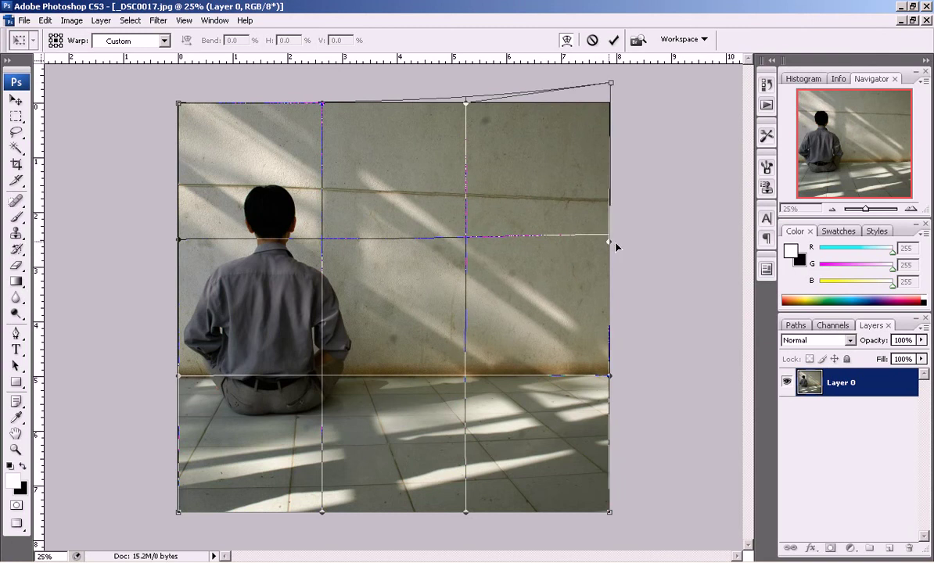
left_click_drag(610, 240, 619, 245)
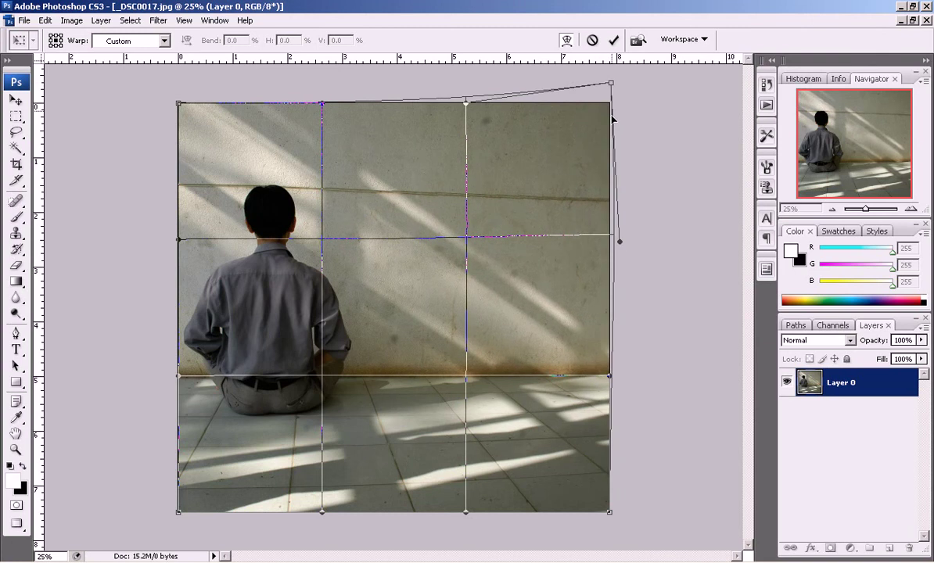
left_click_drag(611, 83, 610, 68)
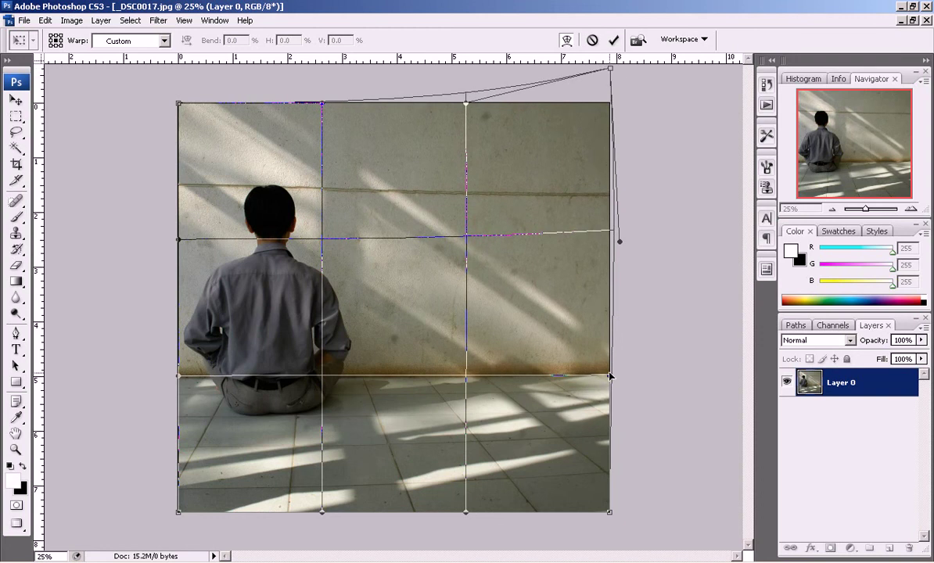
left_click_drag(609, 377, 609, 386)
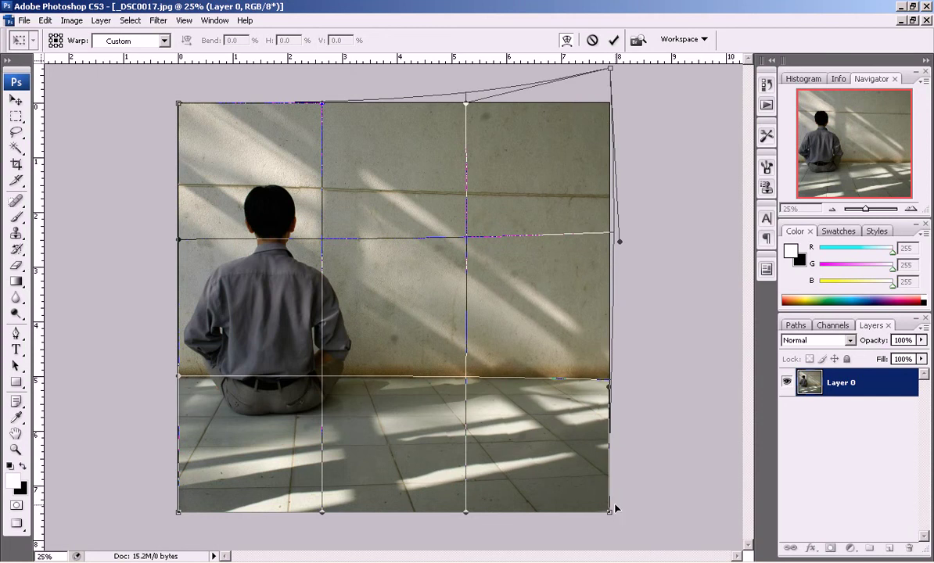
mouse_move(610, 513)
left_mouse_down()
mouse_move(611, 534)
mouse_move(612, 526)
left_mouse_up()
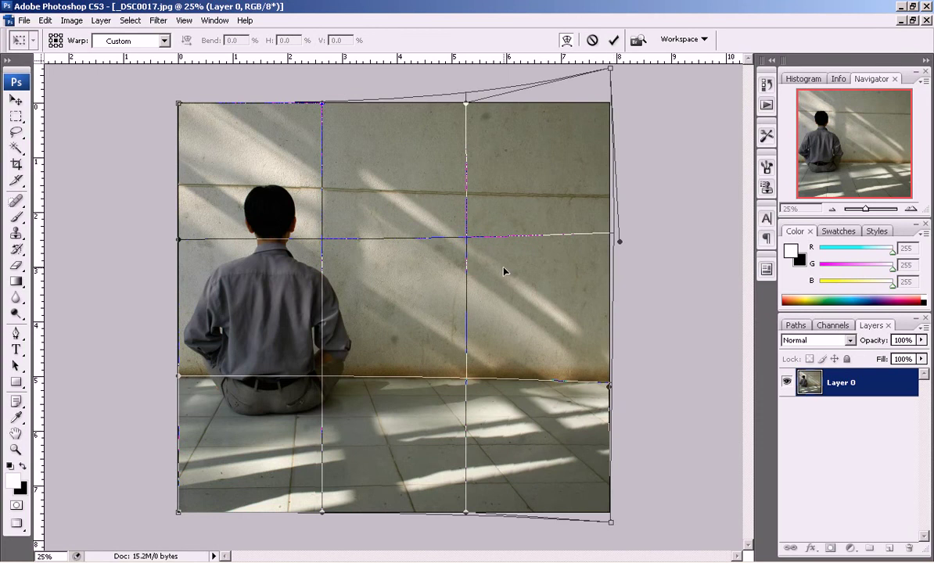
key("Return")
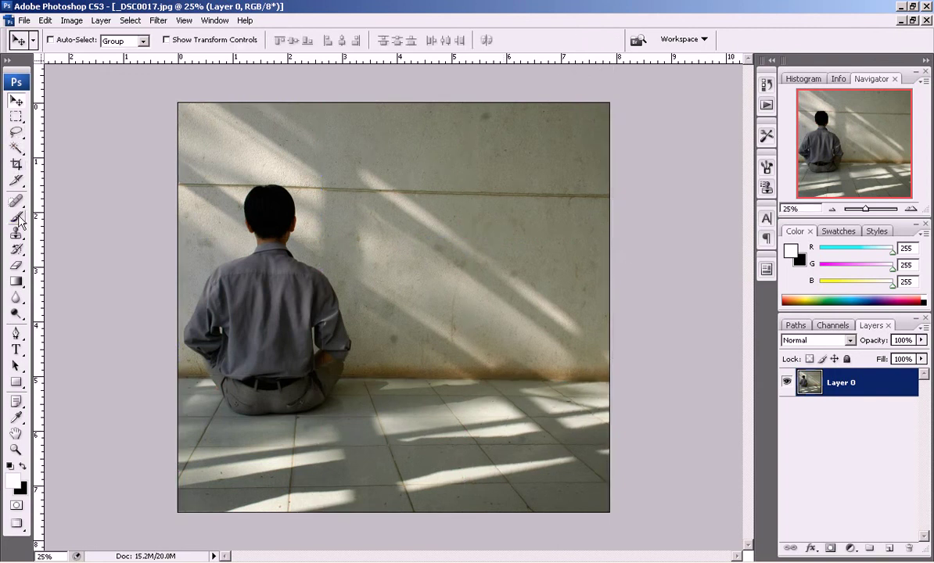
Crop the image to the full canvas, trimming the warped layer's overhanging pixels.
left_click(16, 164)
mouse_move(177, 100)
left_mouse_down()
mouse_move(630, 406)
mouse_move(729, 506)
left_mouse_up()
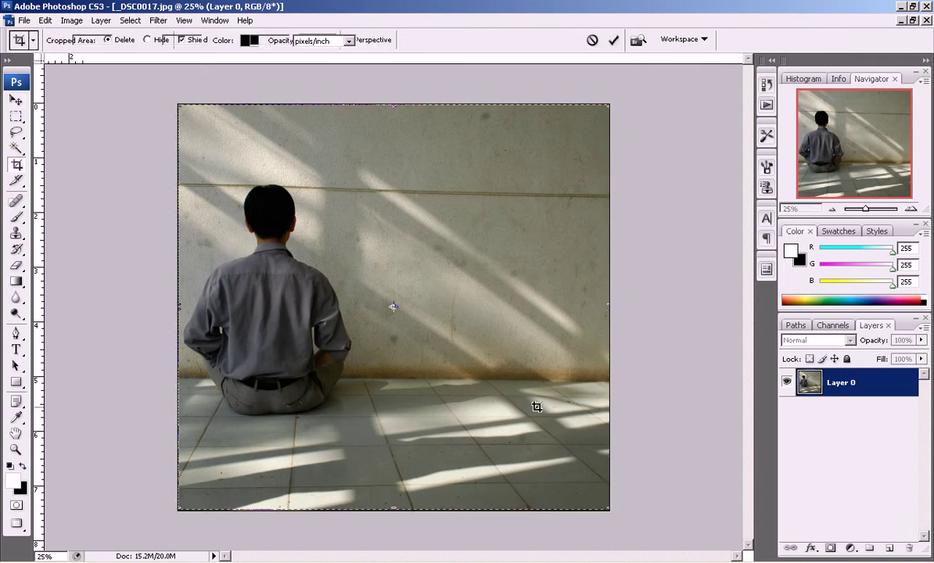
key("Return")
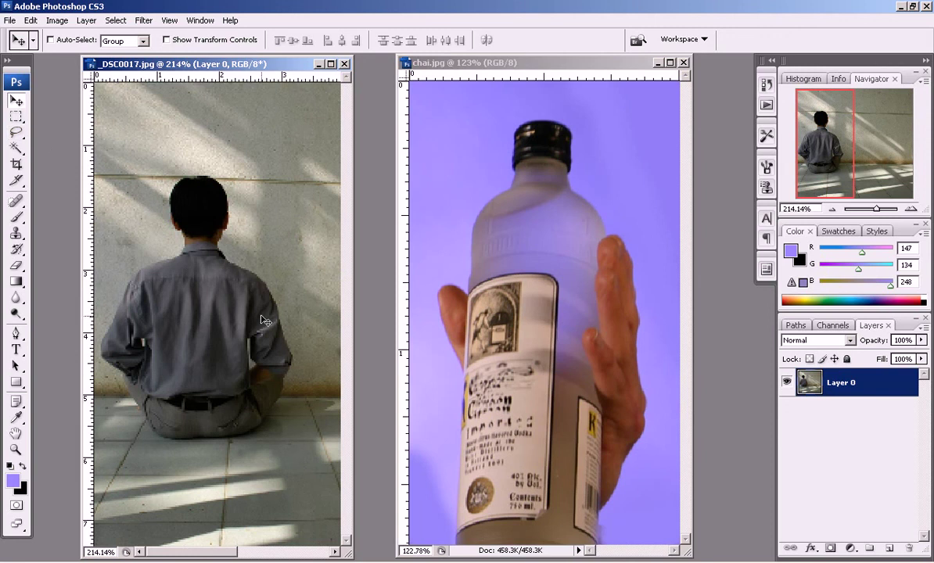
Select most of the man-by-wall photo and drag it into chai.jpg as a new layer.
left_click(16, 116)
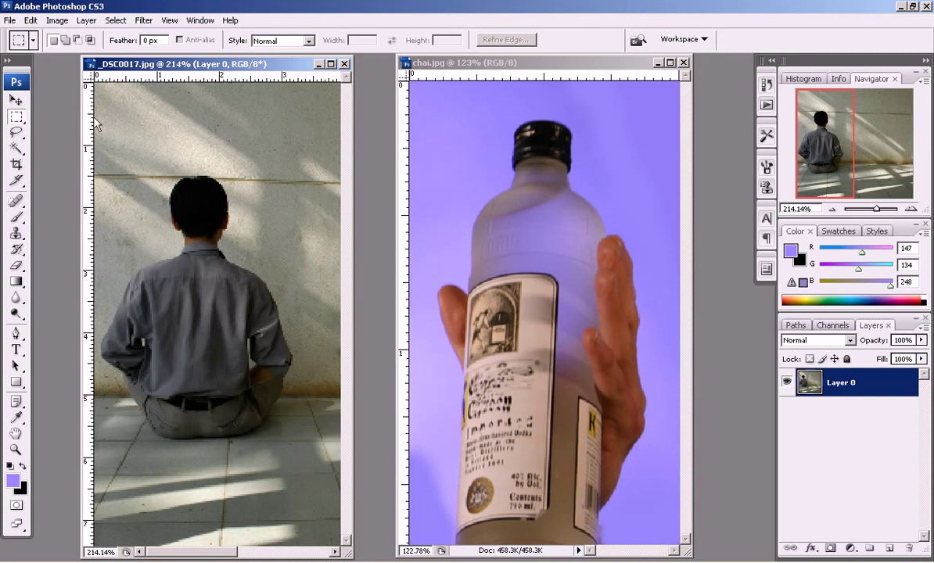
left_click_drag(95, 107, 313, 523)
left_click(16, 102)
mouse_move(181, 230)
left_mouse_down()
mouse_move(506, 268)
mouse_move(537, 358)
mouse_move(530, 364)
left_mouse_up()
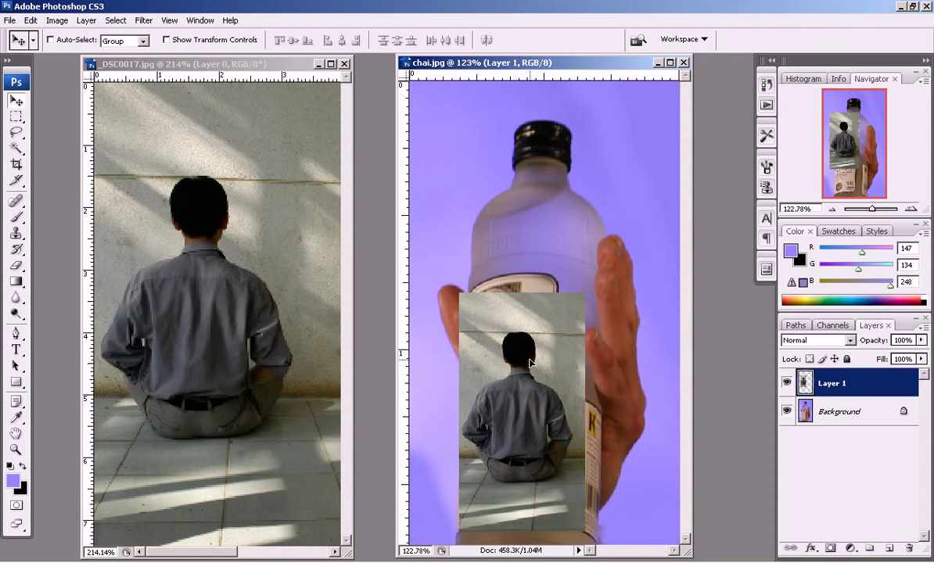
Tilt the pasted photo slightly clockwise and shift it right over the bottle.
key("ctrl+t")
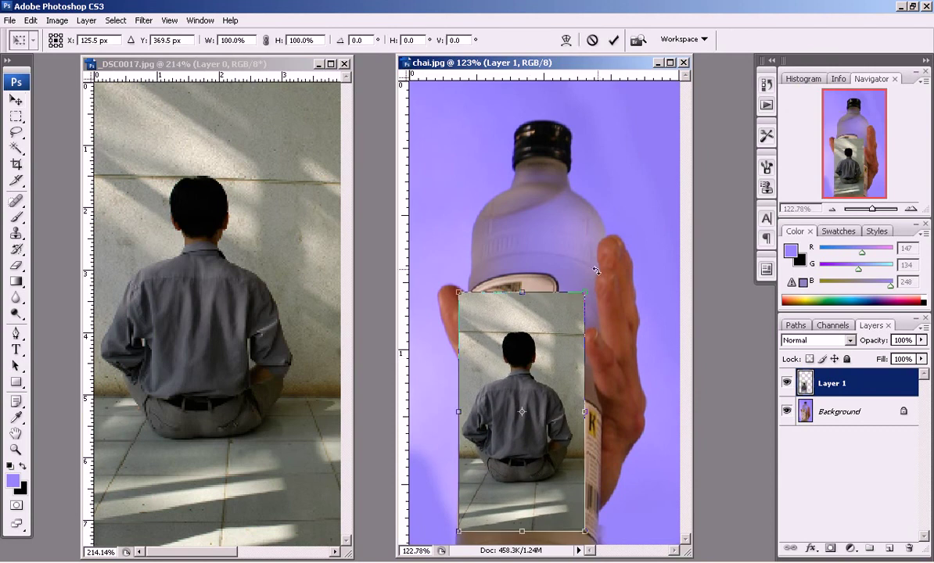
left_click_drag(556, 252, 602, 276)
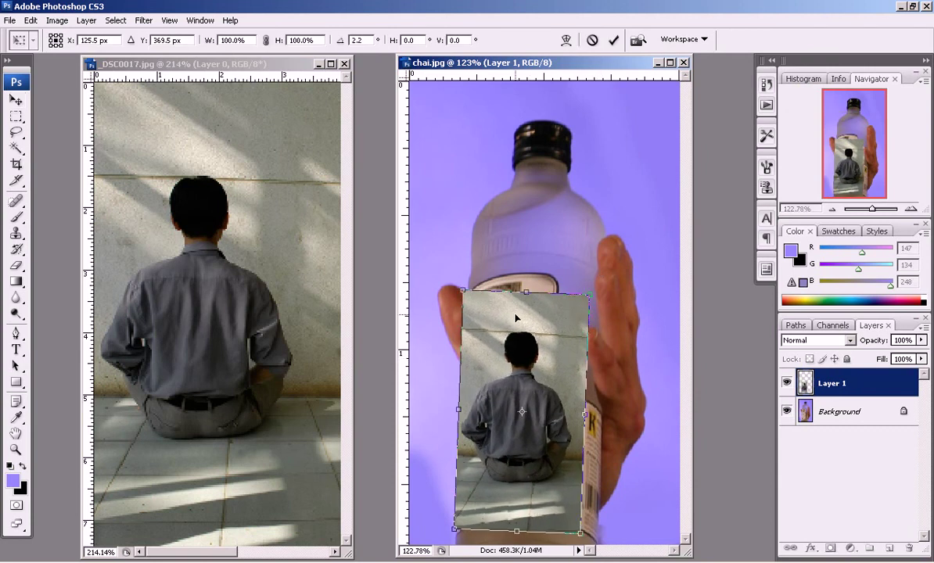
left_click_drag(515, 313, 514, 321)
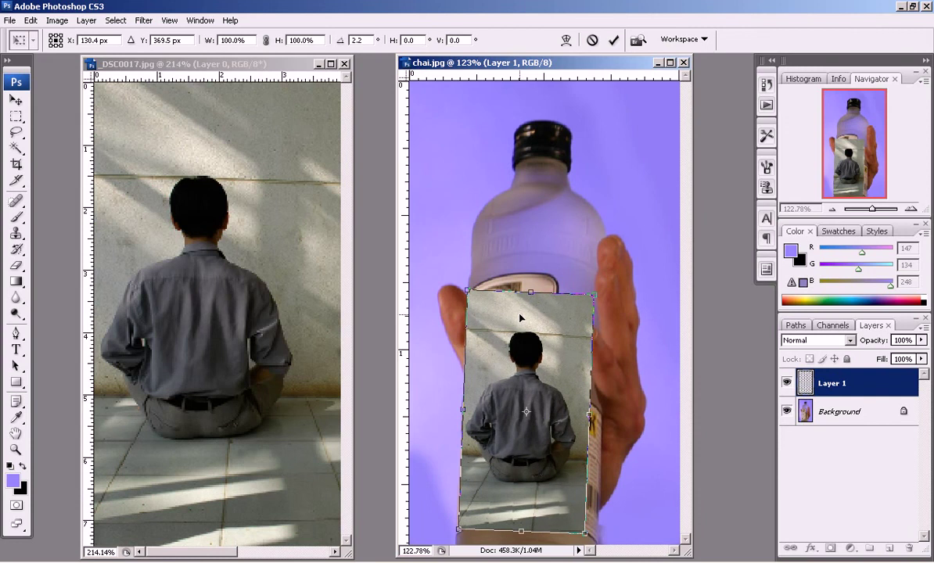
key("Return")
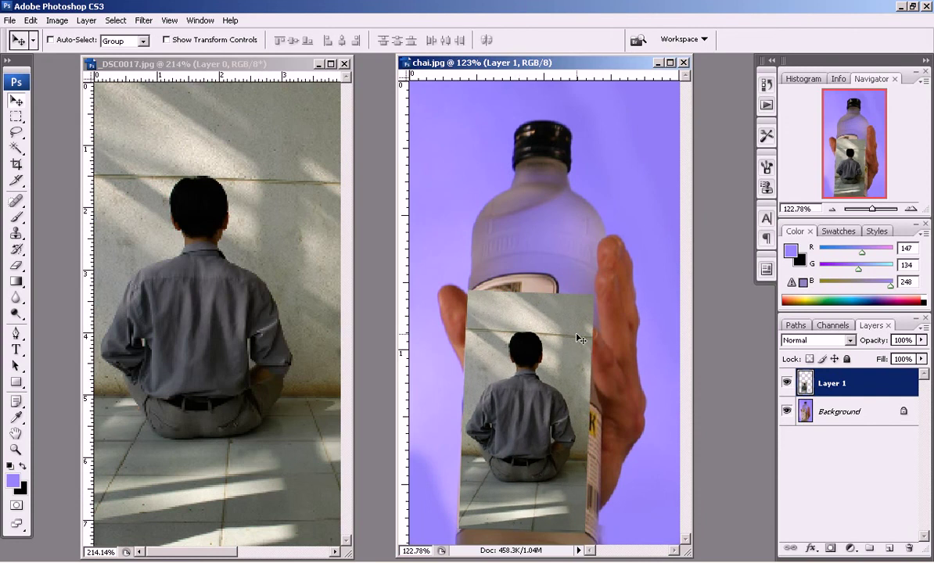
Narrow the photo to about 81% width to fit the bottle.
key("ctrl+t")
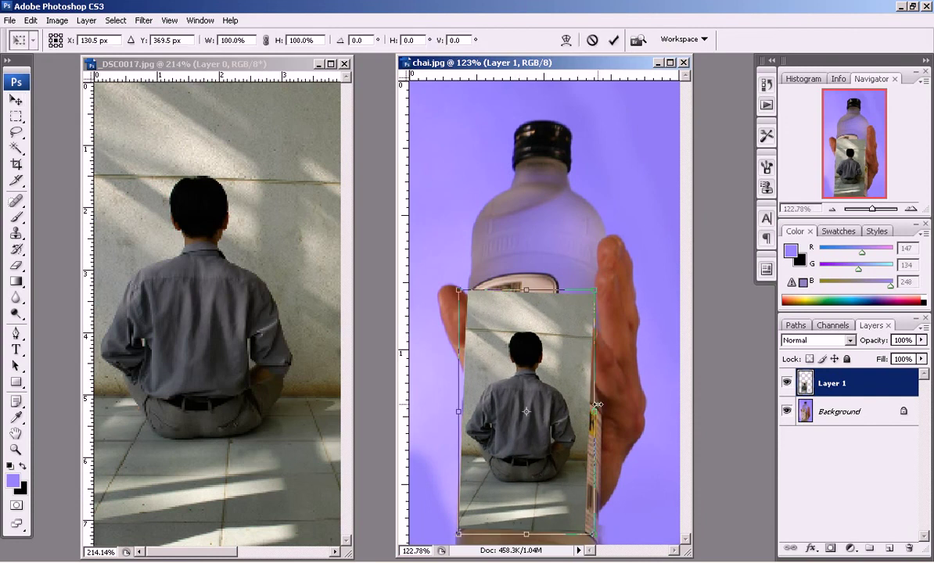
left_click_drag(596, 405, 569, 404)
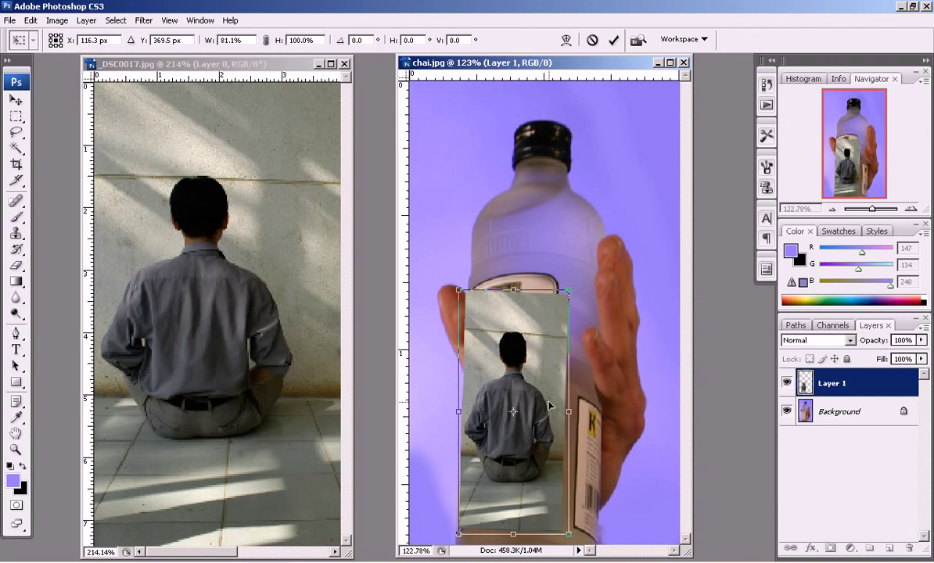
key("Return")
key("ctrl+t")
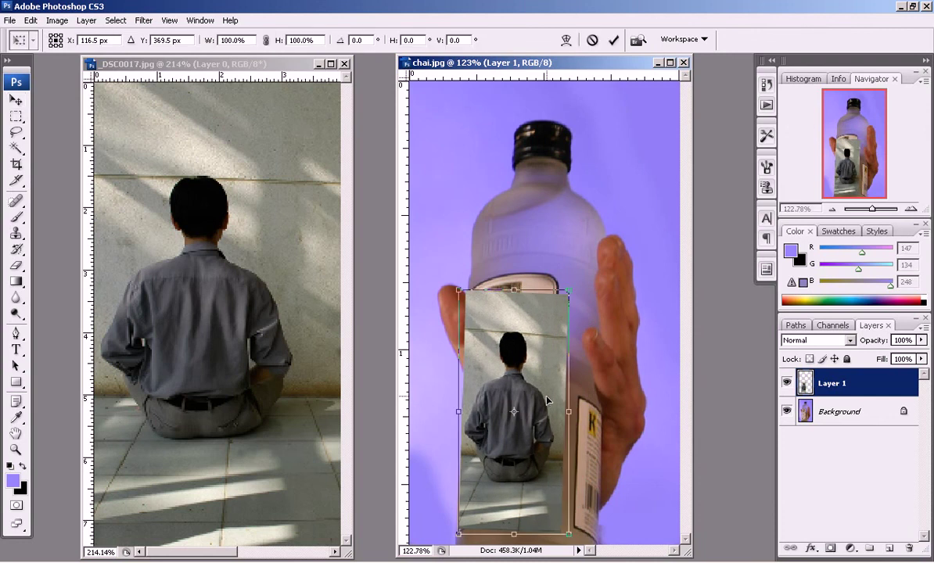
Warp Layer 1's top, middle and bottom edges into curves following the bottle's shape.
right_click(544, 387)
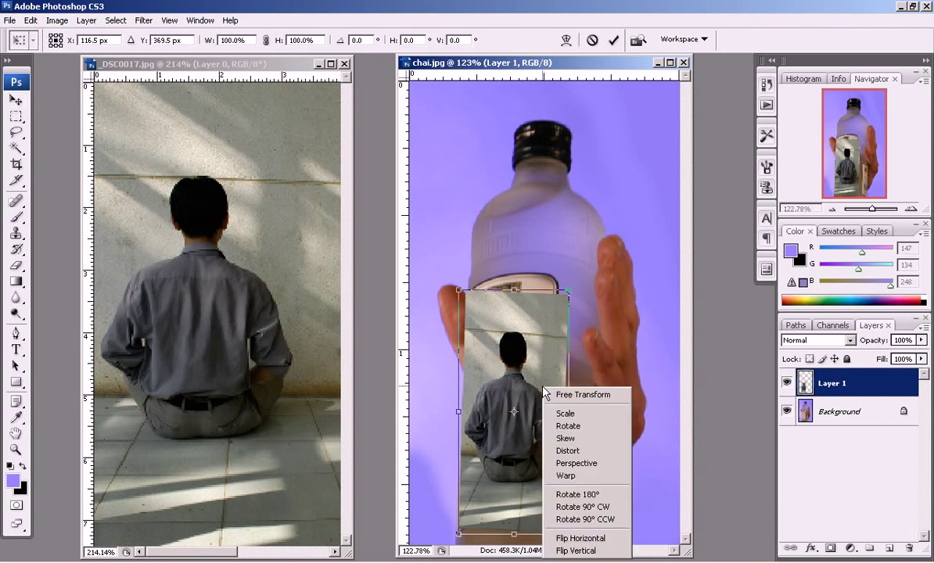
left_click(579, 475)
mouse_move(477, 290)
left_mouse_down()
mouse_move(512, 272)
mouse_move(562, 288)
mouse_move(566, 269)
mouse_move(533, 269)
left_mouse_up()
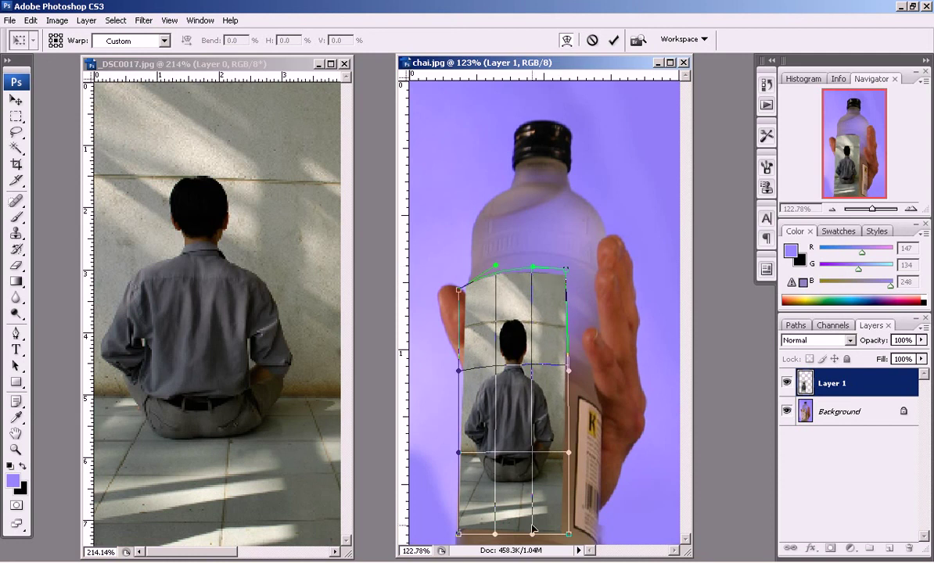
mouse_move(532, 535)
left_mouse_down()
mouse_move(496, 535)
mouse_move(491, 522)
left_mouse_up()
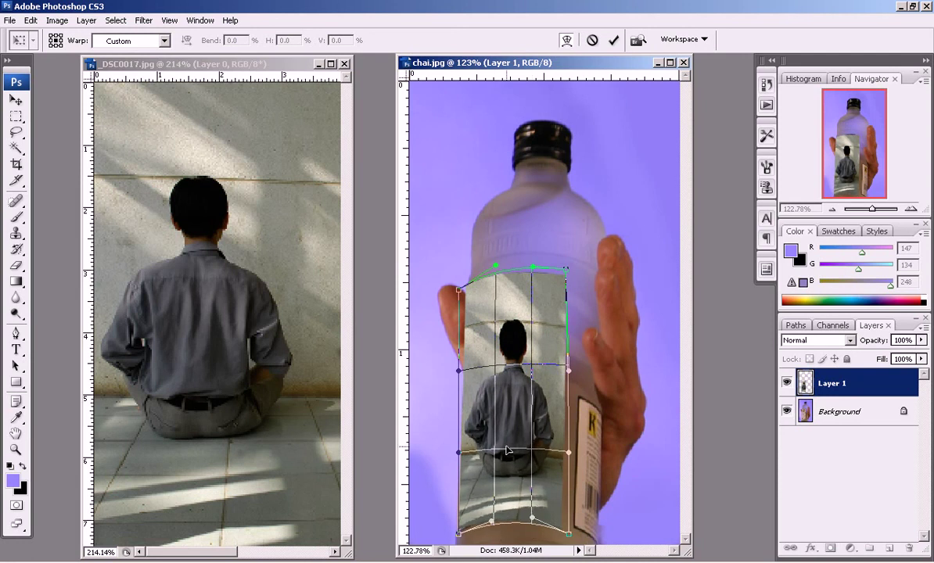
left_click_drag(509, 454, 508, 445)
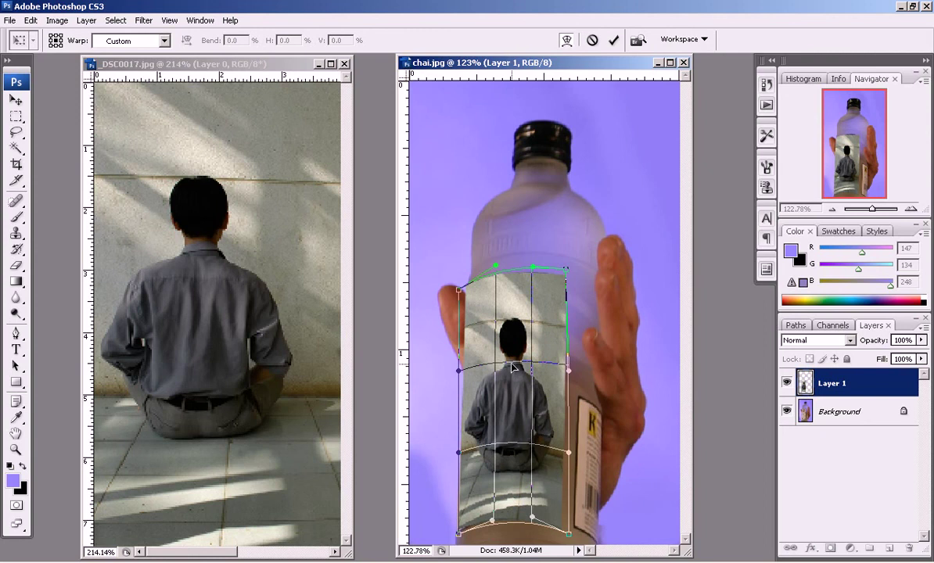
left_click_drag(512, 374, 513, 364)
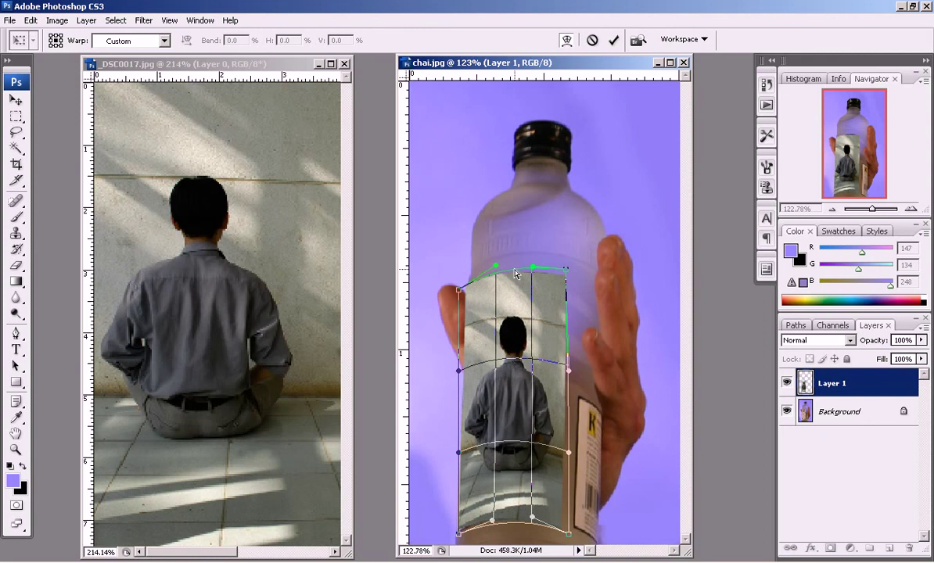
left_click_drag(516, 273, 515, 269)
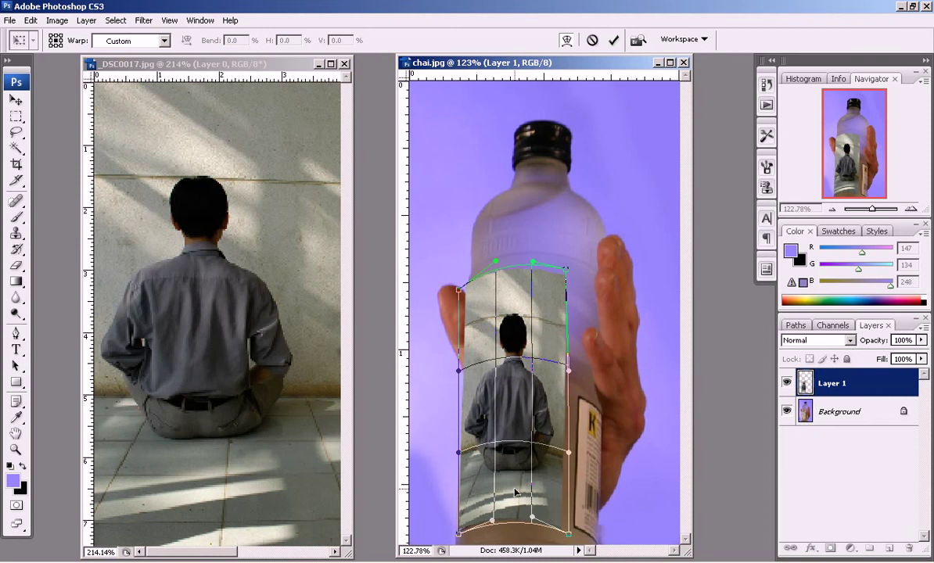
key("Return")
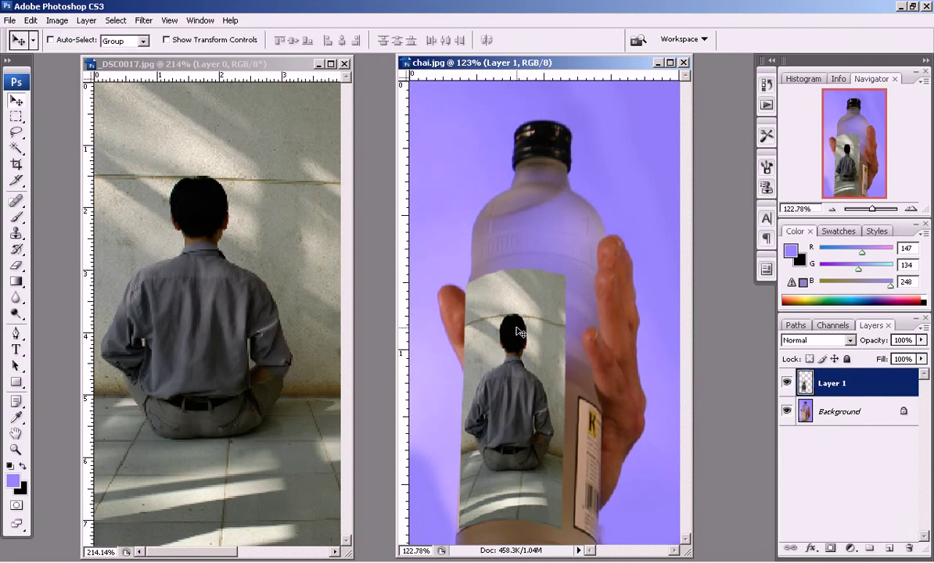
Shift the label slightly right, tilt it about 1° clockwise, then nudge it left and down.
key("ctrl+t")
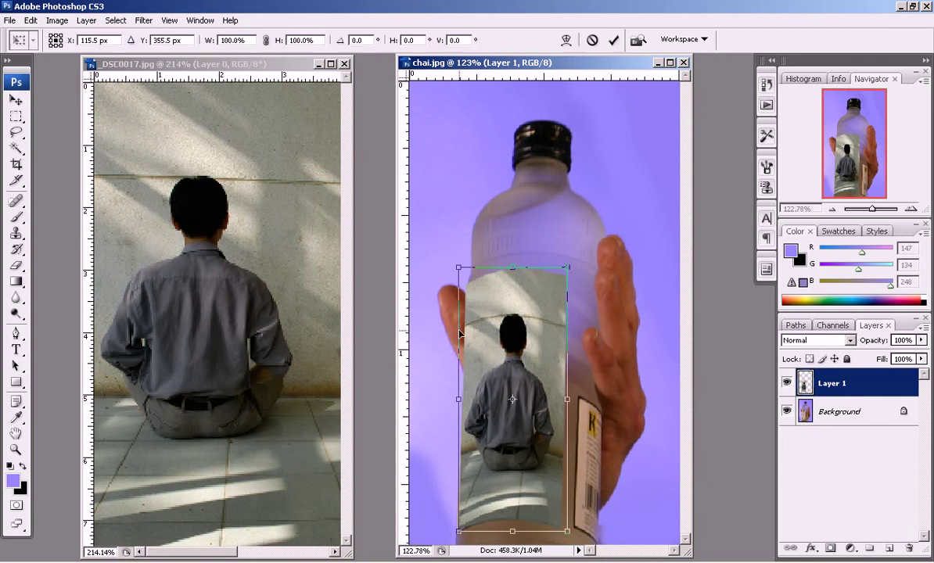
left_click_drag(486, 331, 490, 331)
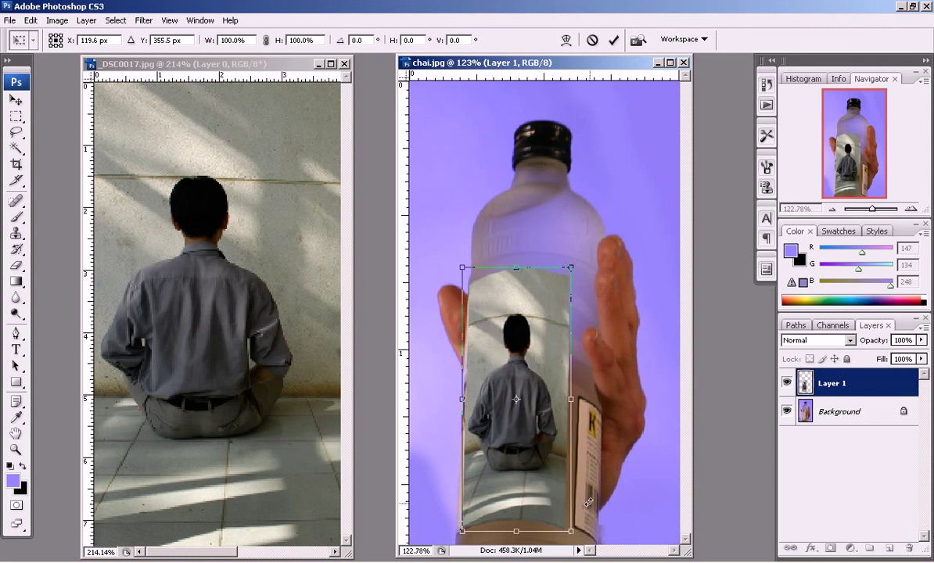
left_click_drag(588, 501, 587, 502)
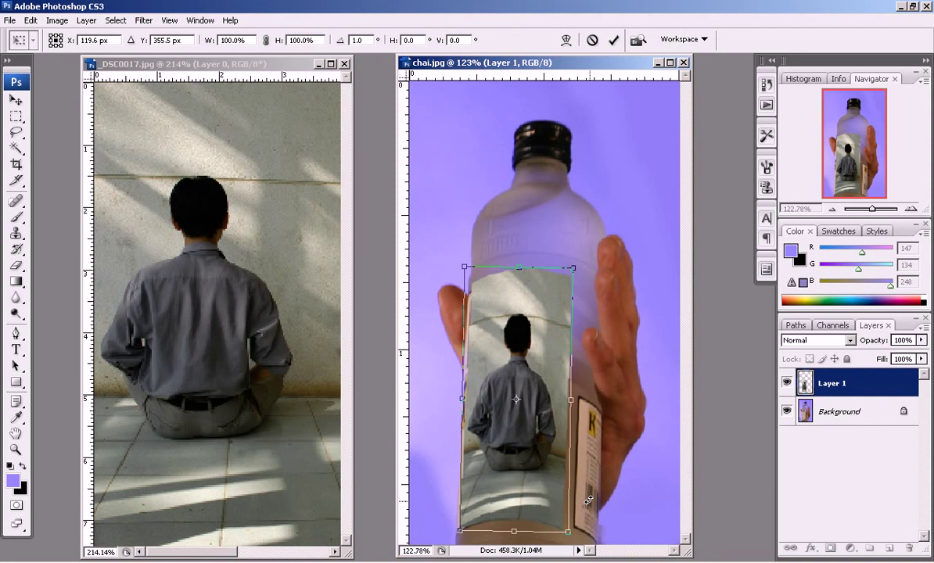
key("Return")
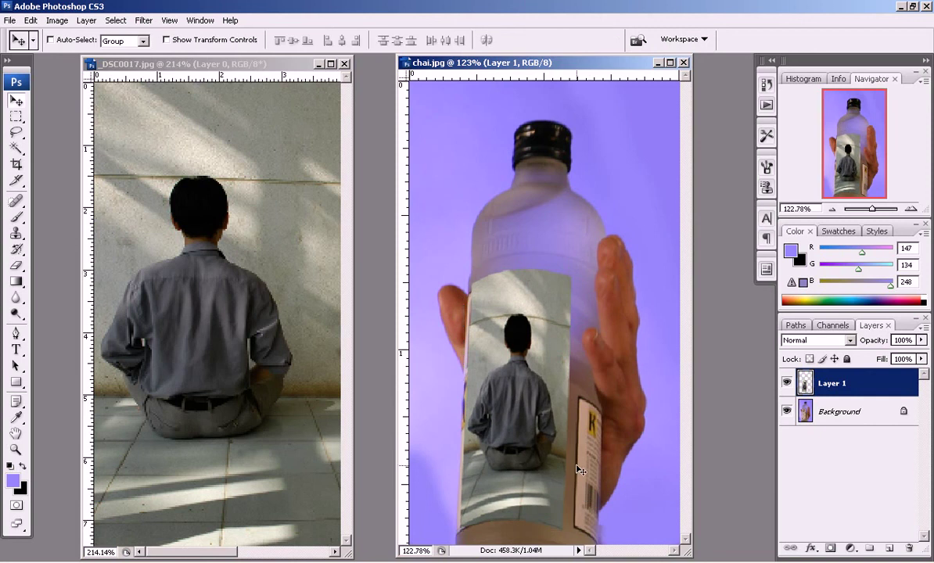
key("Left")
key("Left")
key("Left")
key("Left")
key("Left")
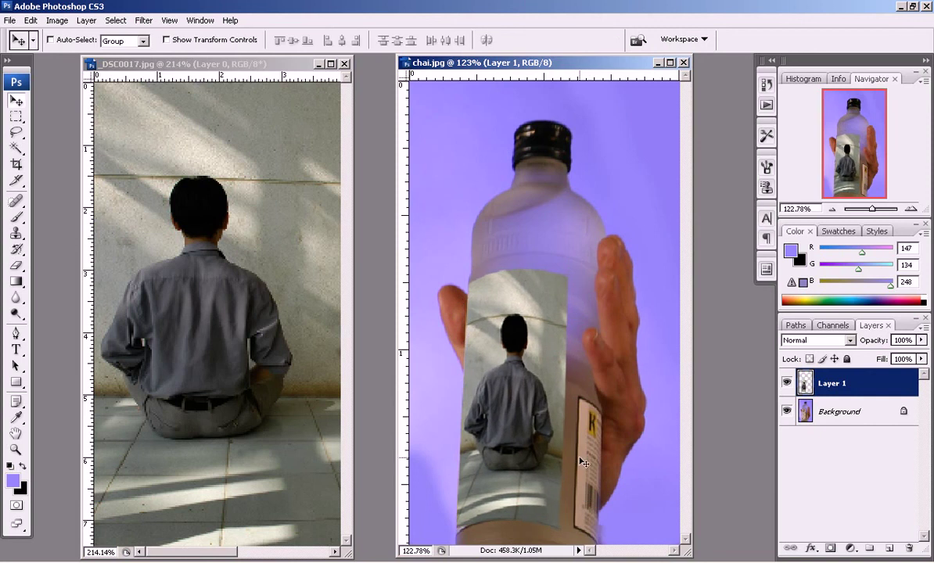
key("Down")
key("Down")
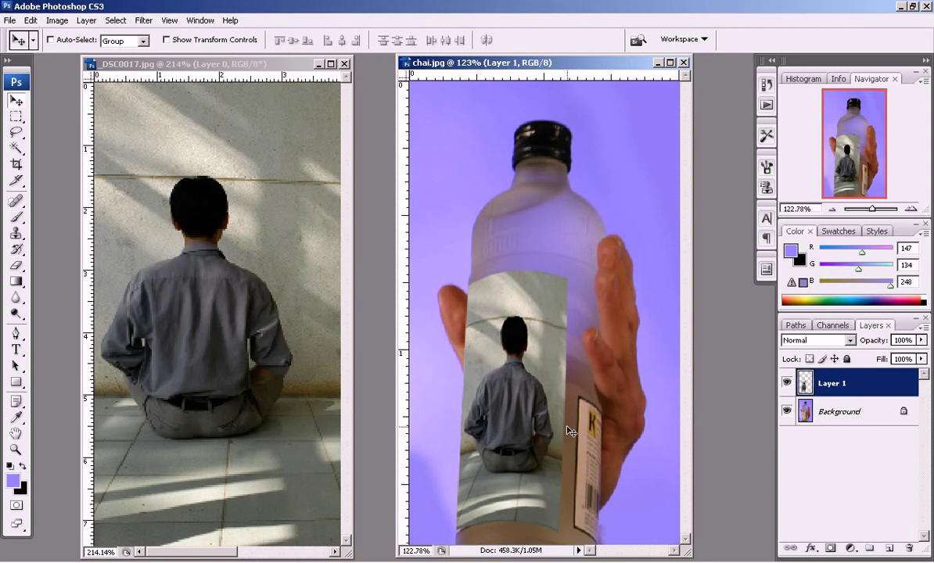
Set Layer 1's opacity to 96% and review the label at 50% zoom.
key("ctrl+minus")
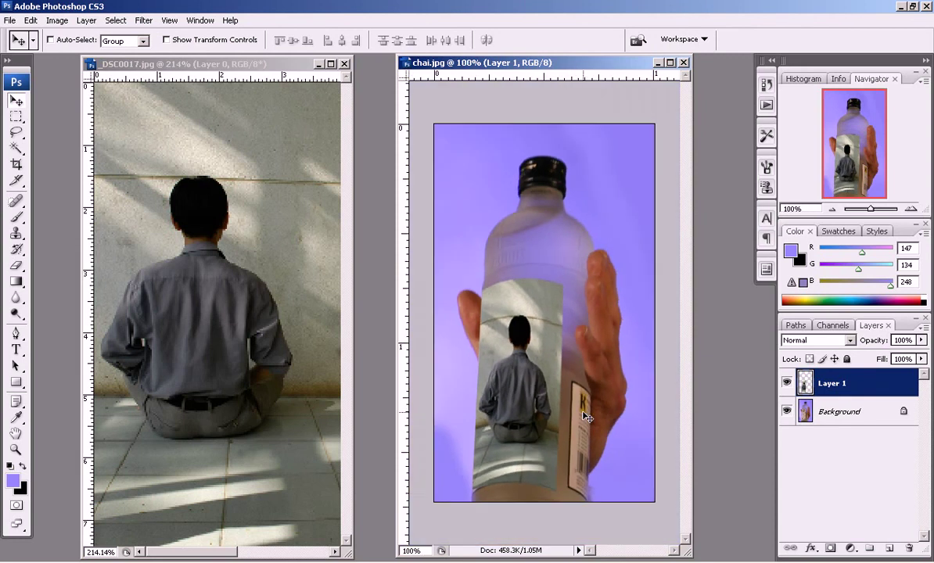
key("ctrl+minus")
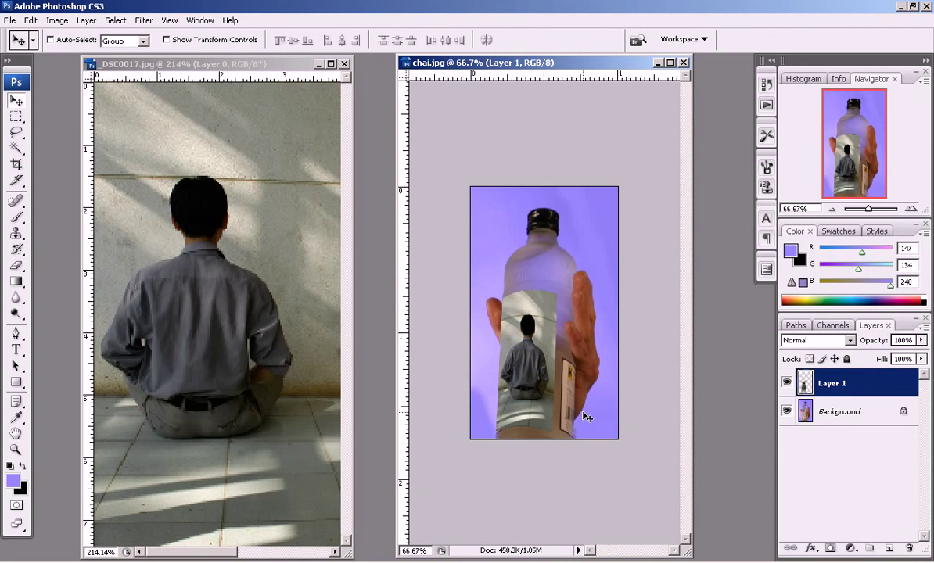
left_click(540, 339, "ctrl")
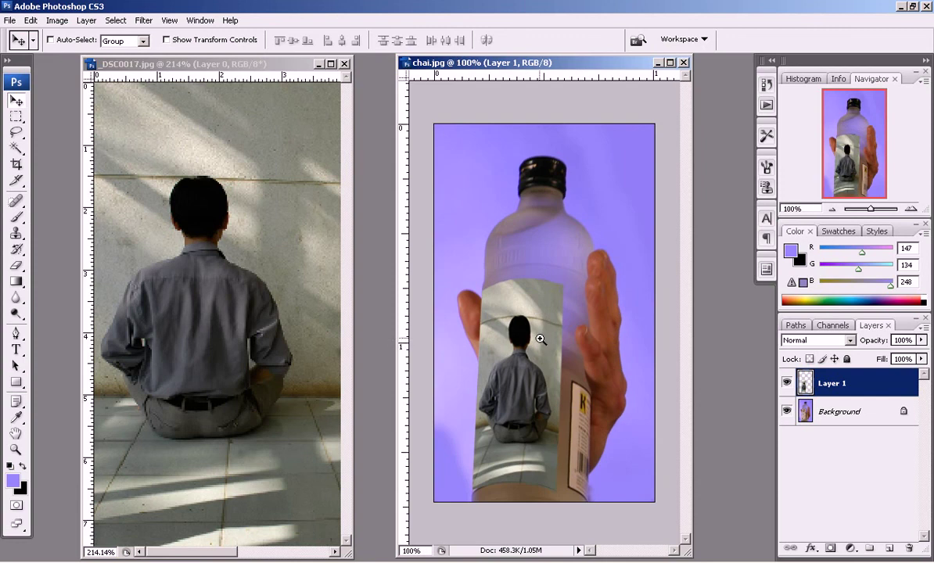
left_click(921, 340)
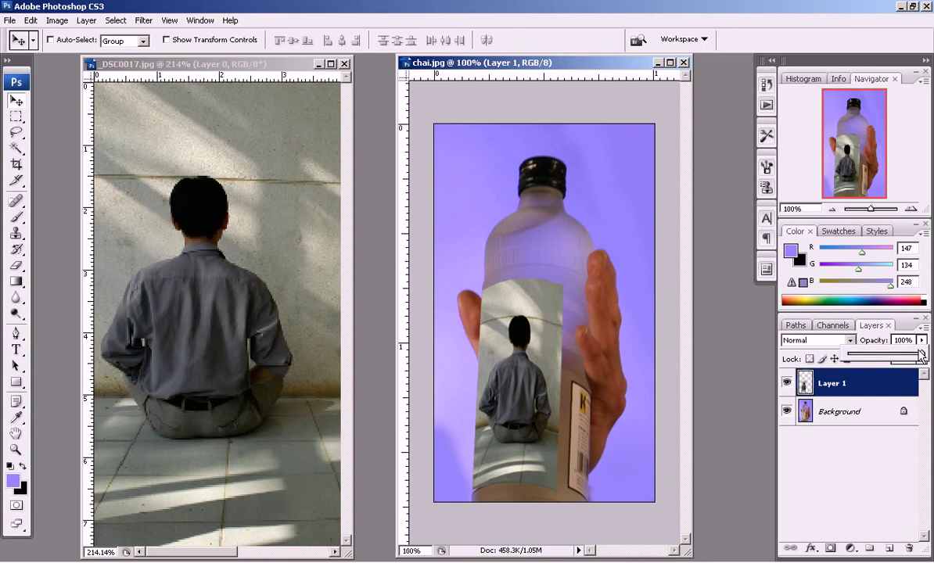
mouse_move(920, 354)
left_mouse_down()
mouse_move(911, 356)
mouse_move(920, 353)
left_mouse_up()
key("ctrl+minus")
key("ctrl+minus")
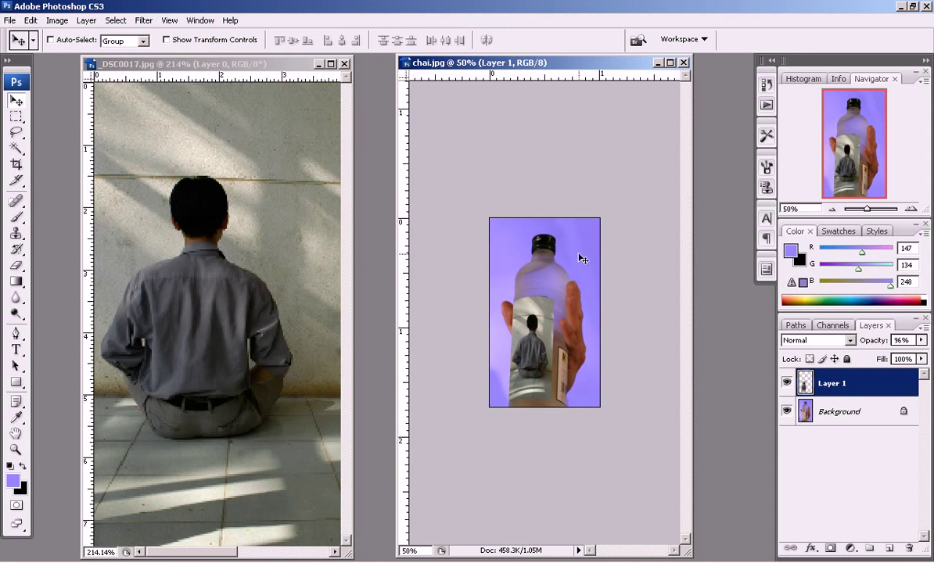